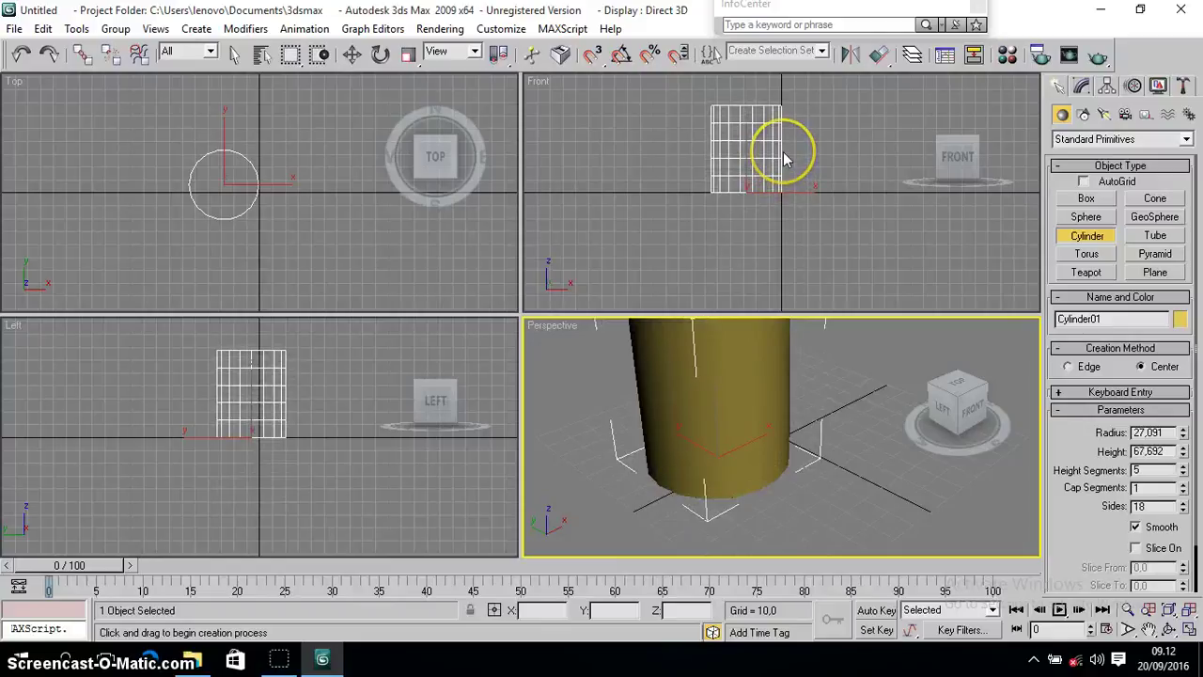
Exit cylinder creation, enlarge the Perspective viewport to full size and frame the whole selected cylinder in it
left_click(785, 160)
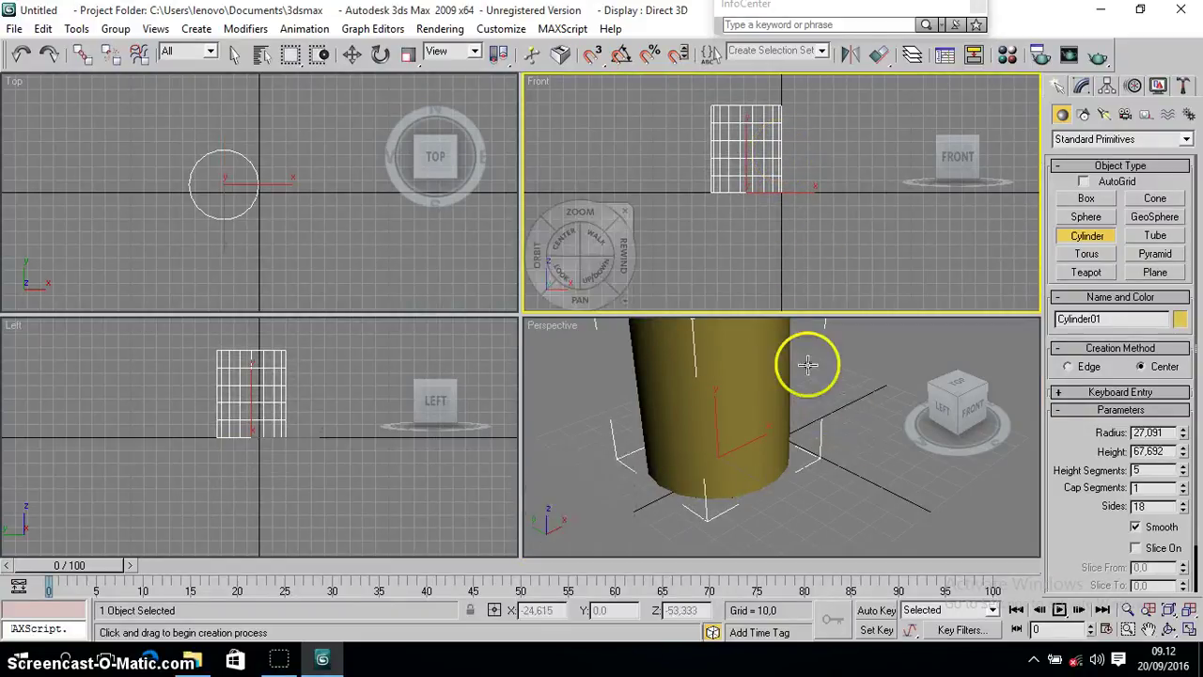
left_click(234, 54)
left_click(683, 403)
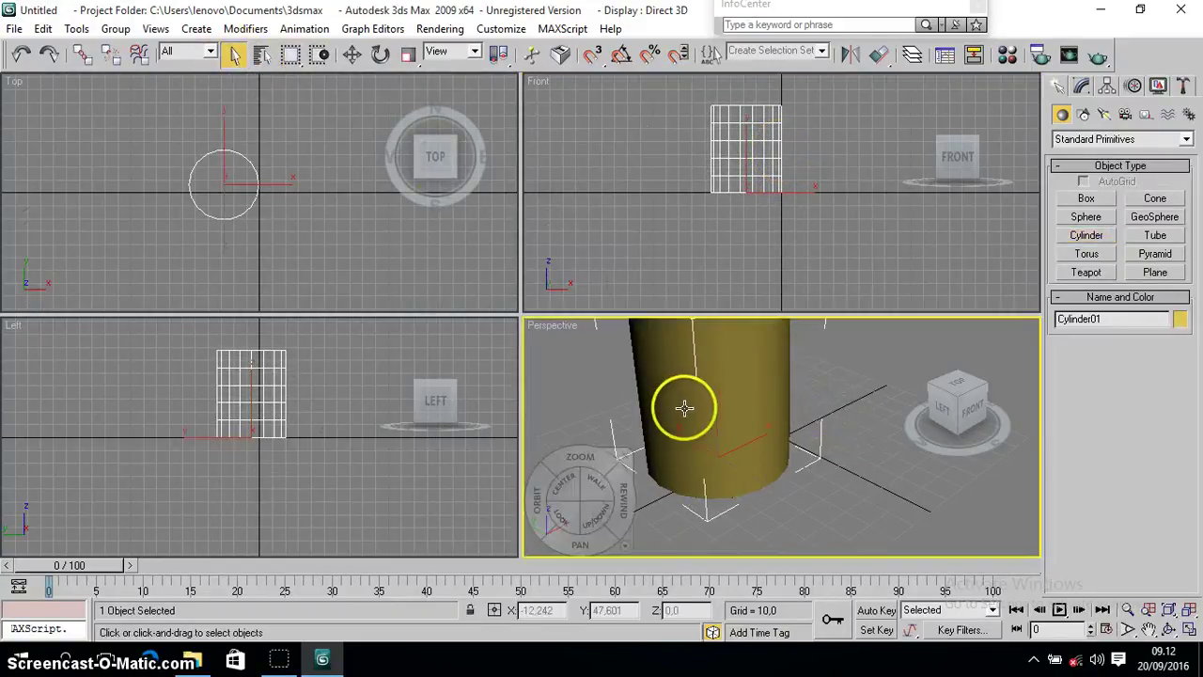
left_click(1189, 630)
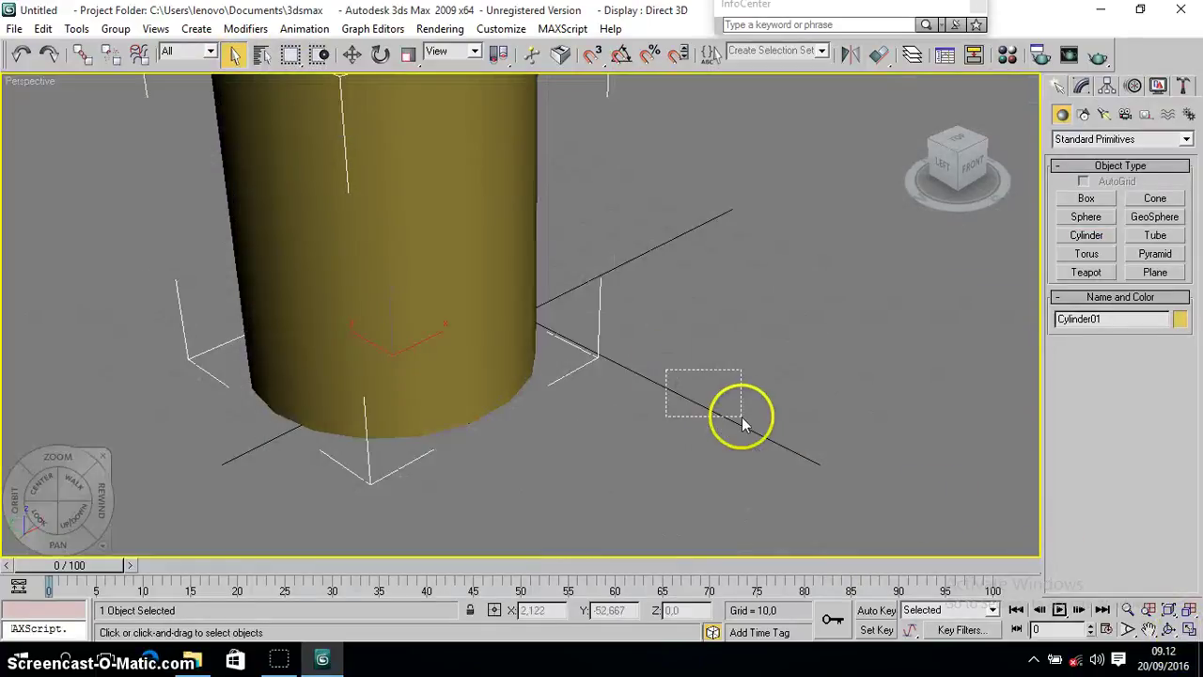
left_click_drag(741, 420, 742, 420)
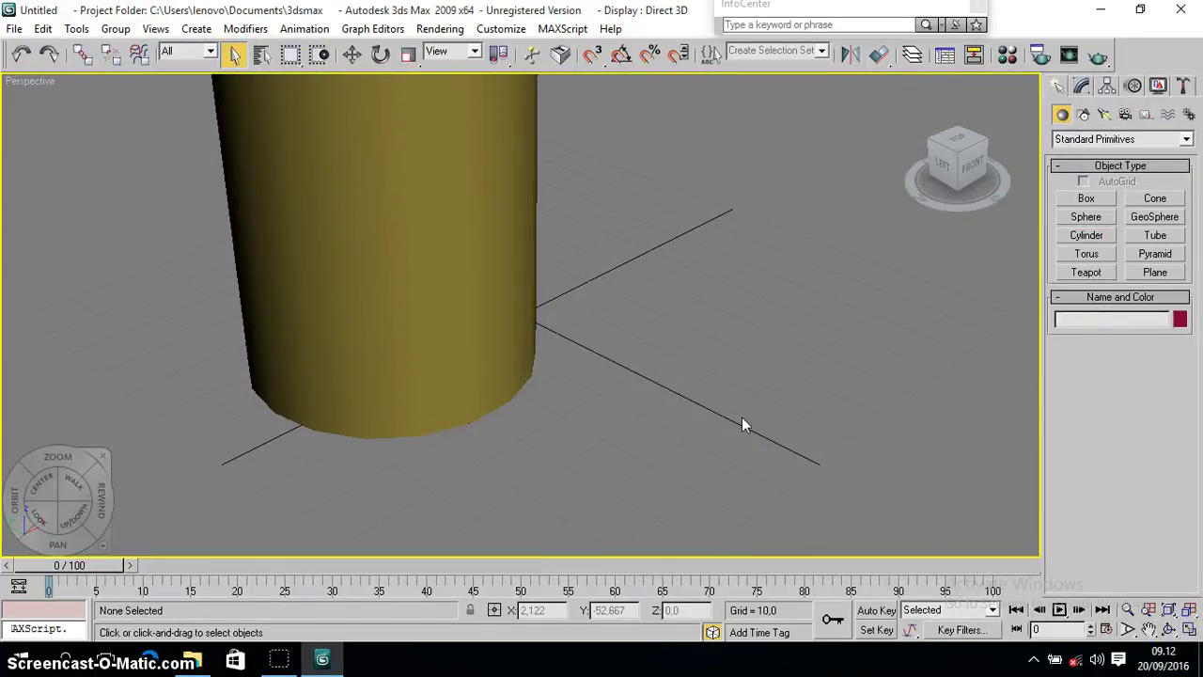
scroll(741, 420, "down", 2)
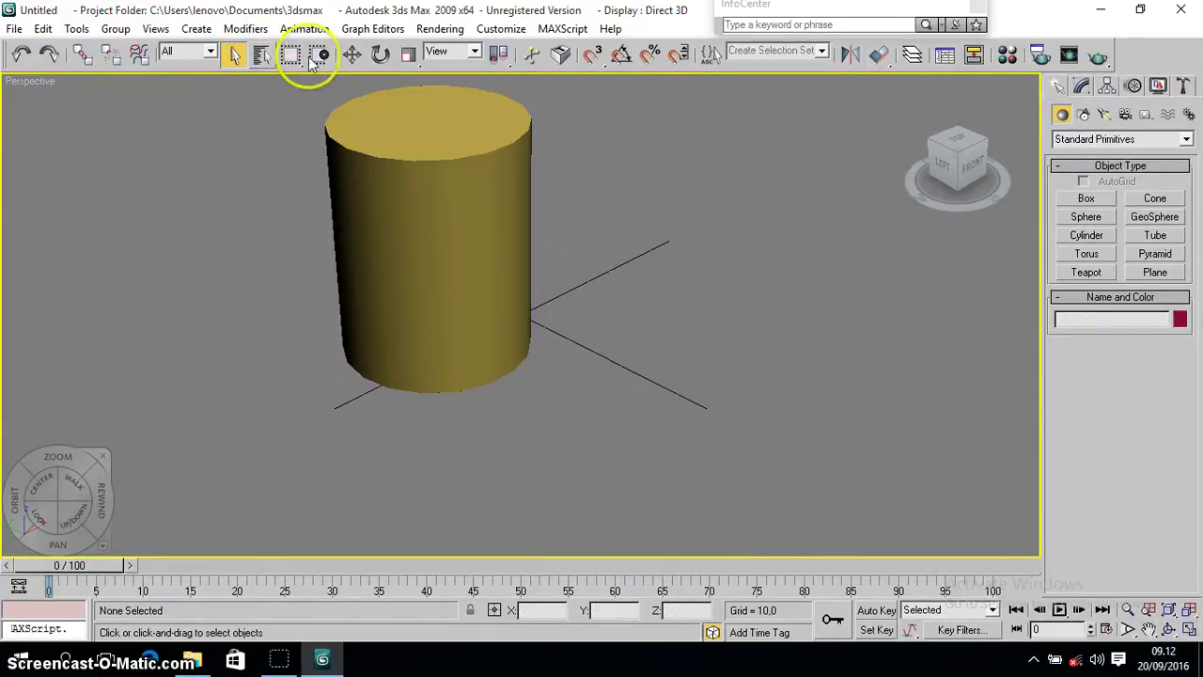
left_click(455, 252)
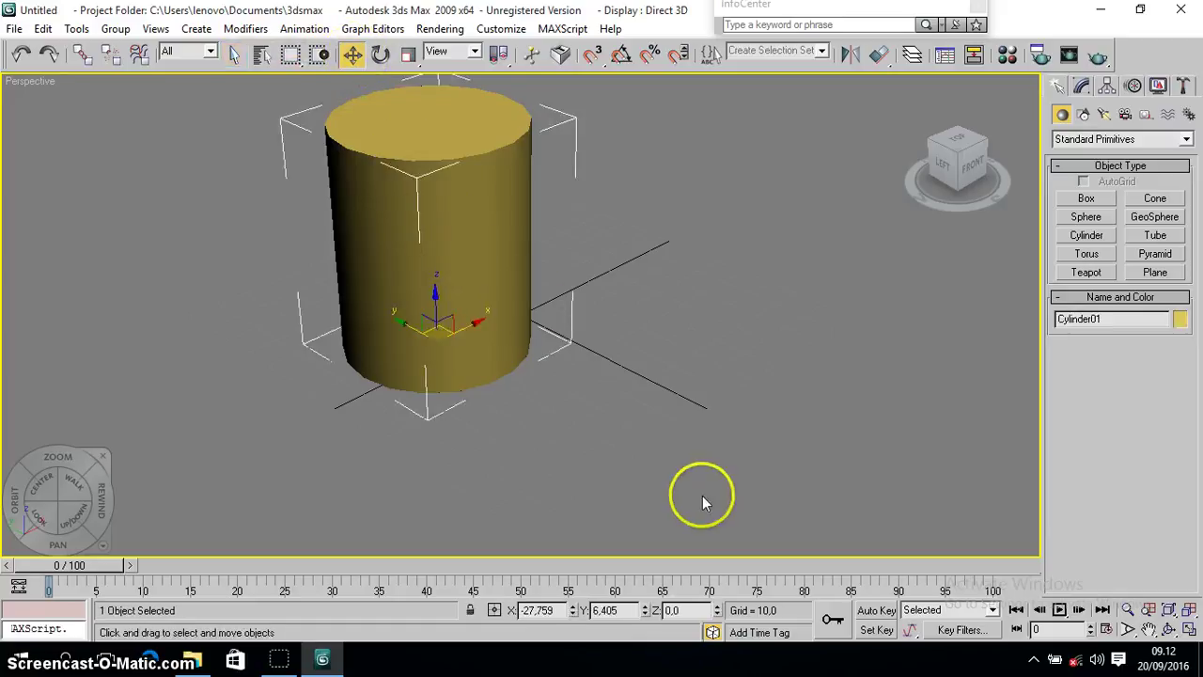
left_click(1149, 630)
left_click_drag(573, 395, 735, 464)
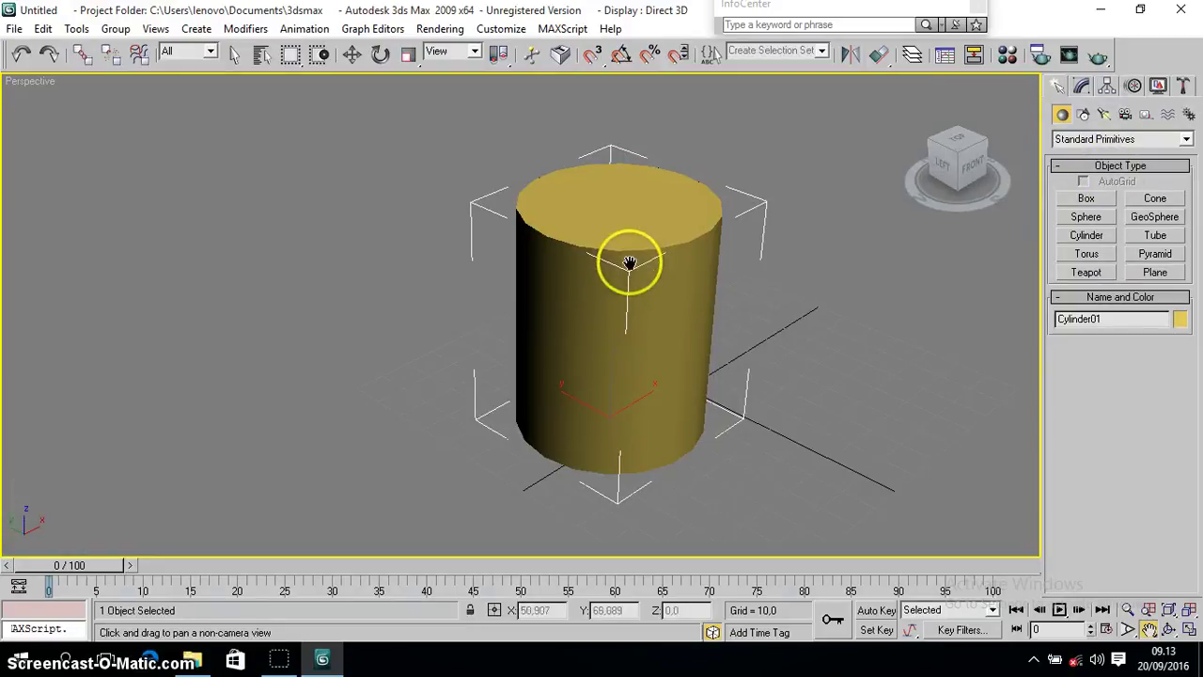
Convert the cylinder to an Editable Poly
key("w")
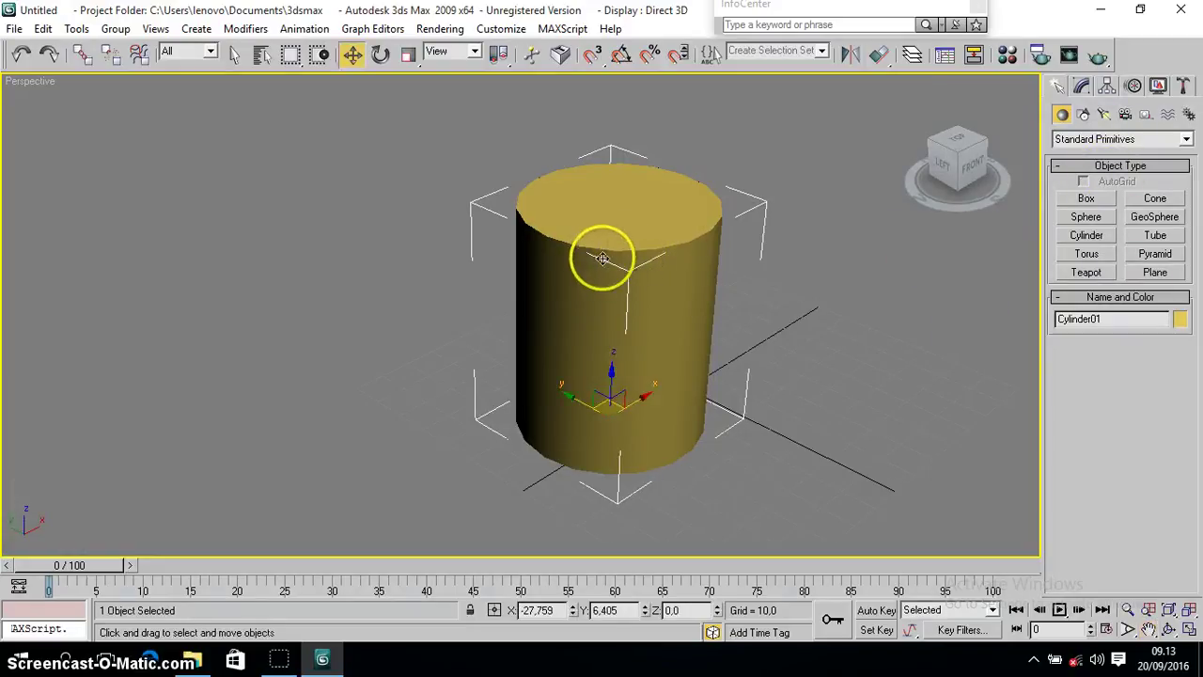
right_click(606, 234)
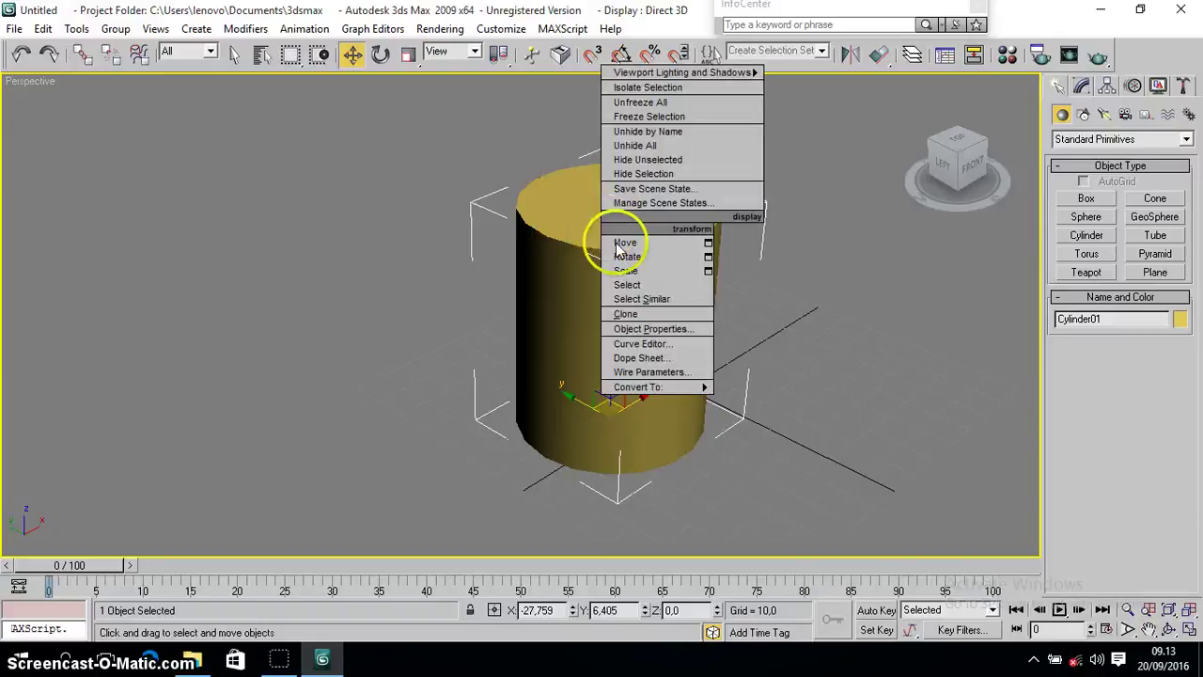
mouse_move(680, 385)
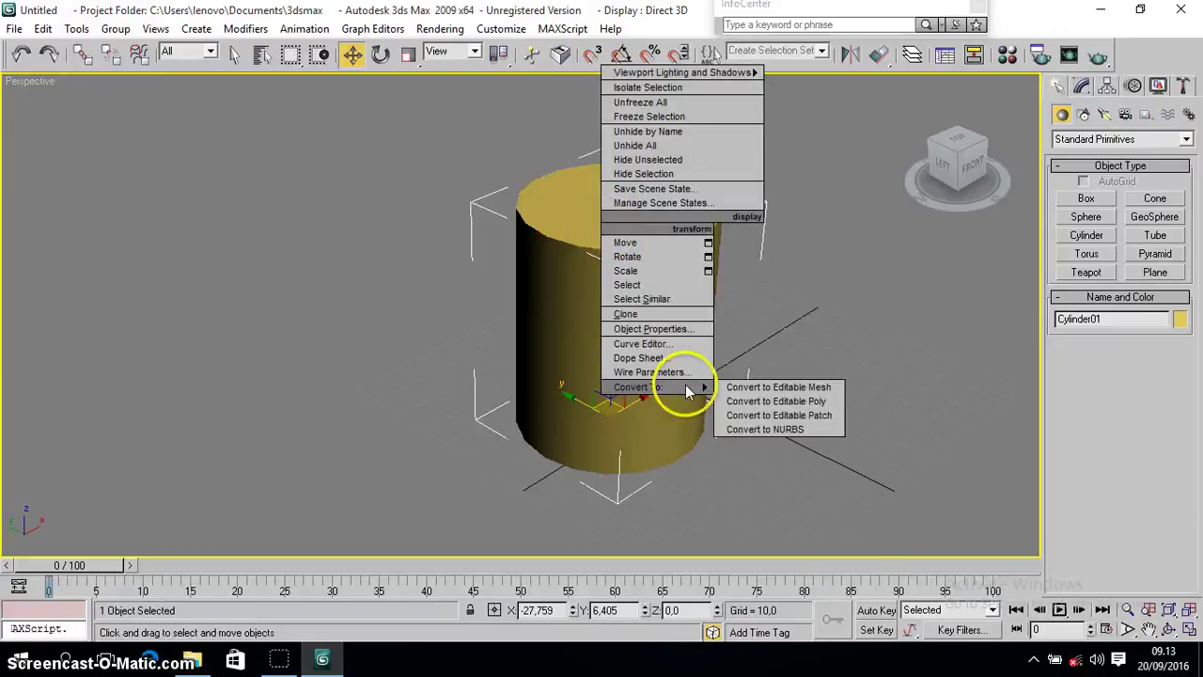
left_click(749, 401)
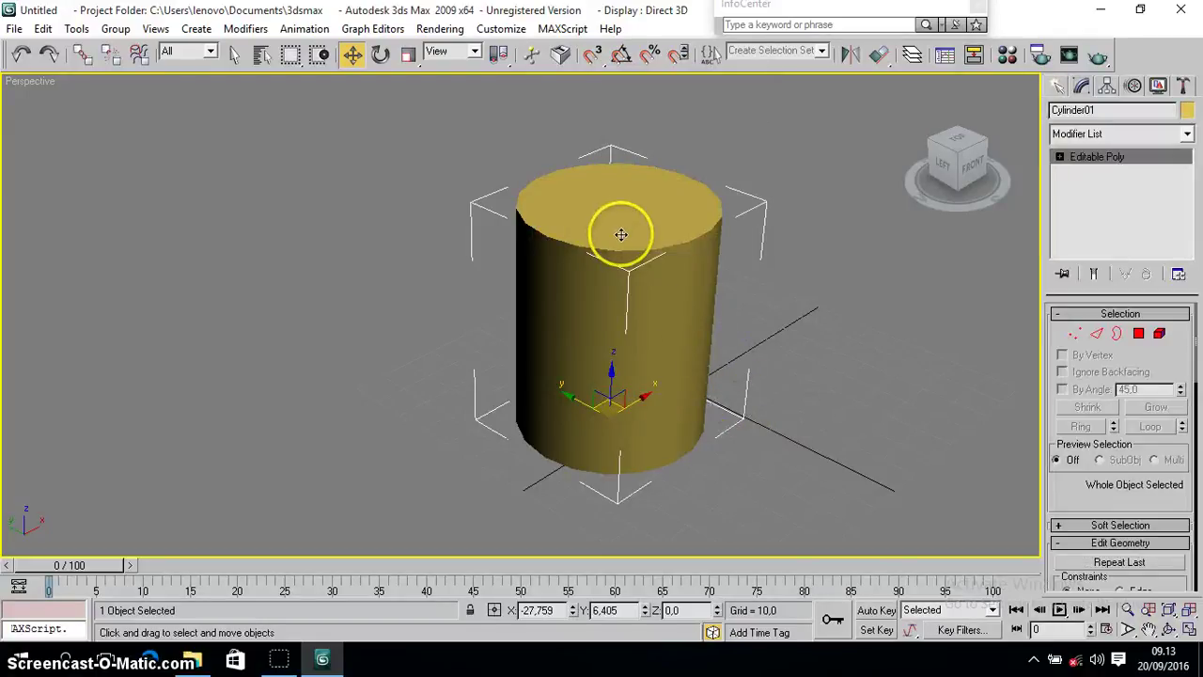
Select the cylinder's top cap polygon and inset it slightly to leave a narrow rim
left_click(1139, 335)
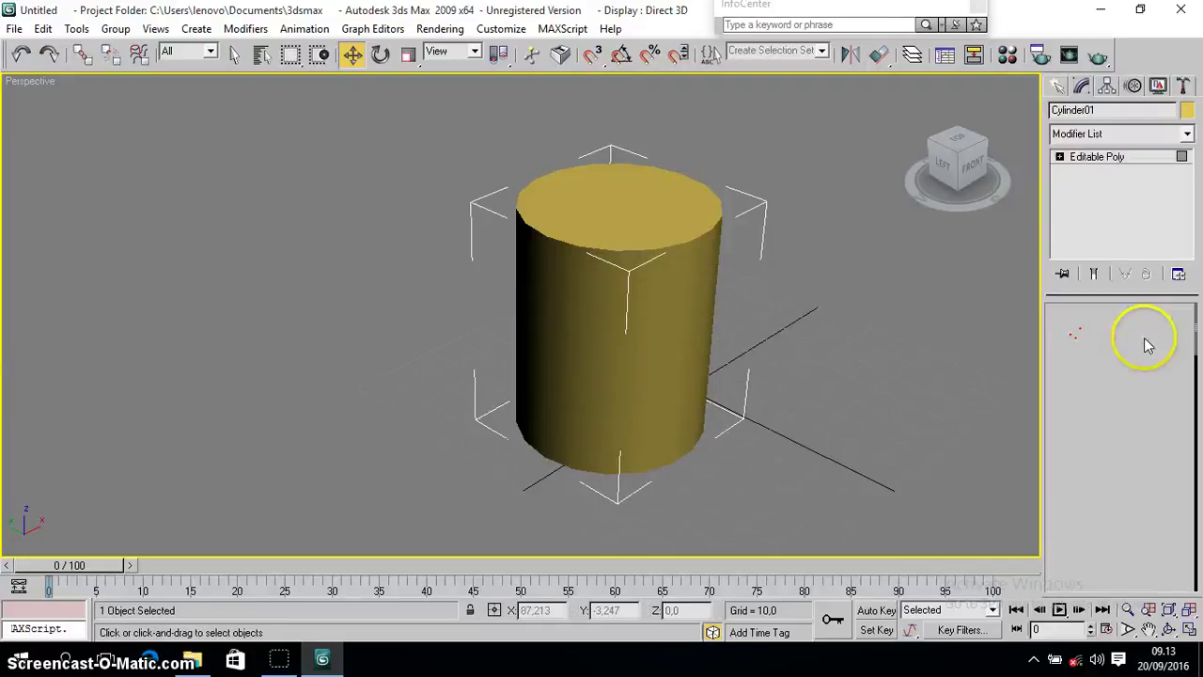
left_click(628, 220)
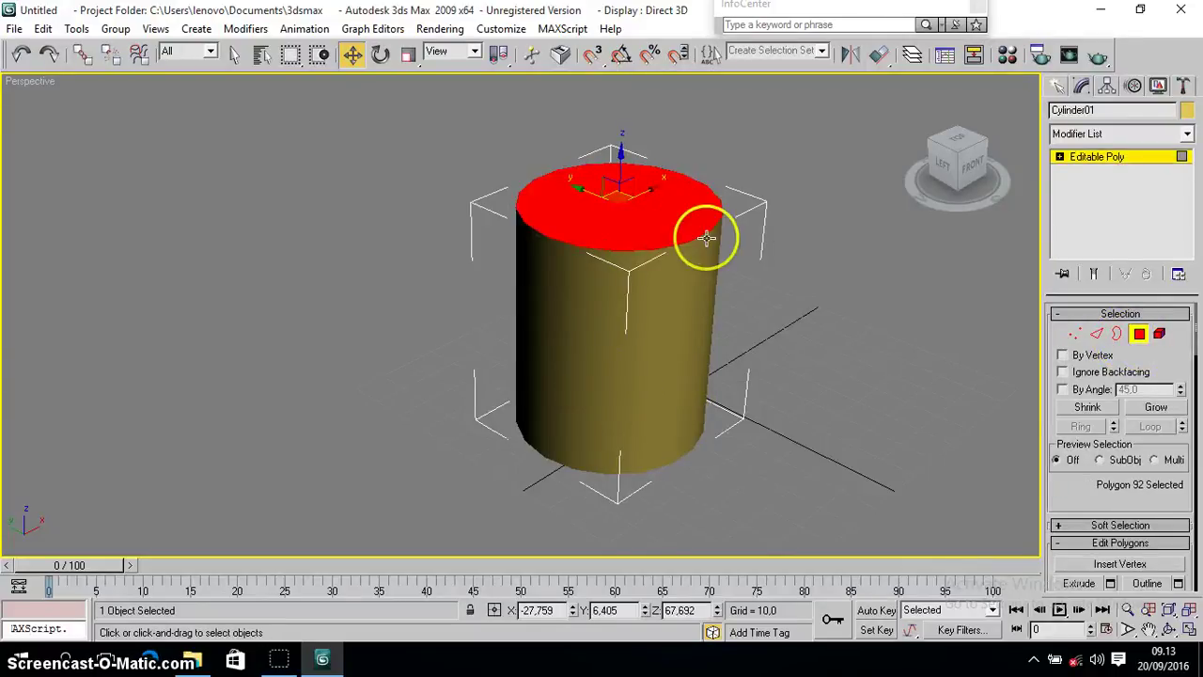
left_click_drag(633, 204, 634, 208)
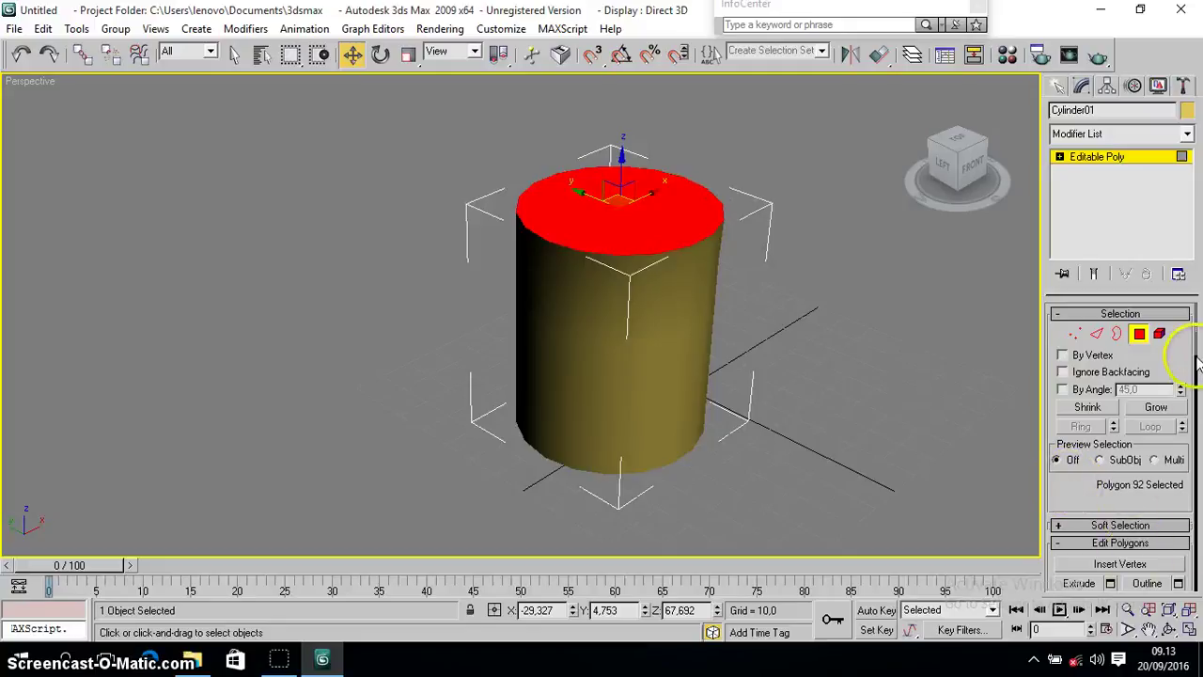
left_click_drag(1197, 349, 1183, 443)
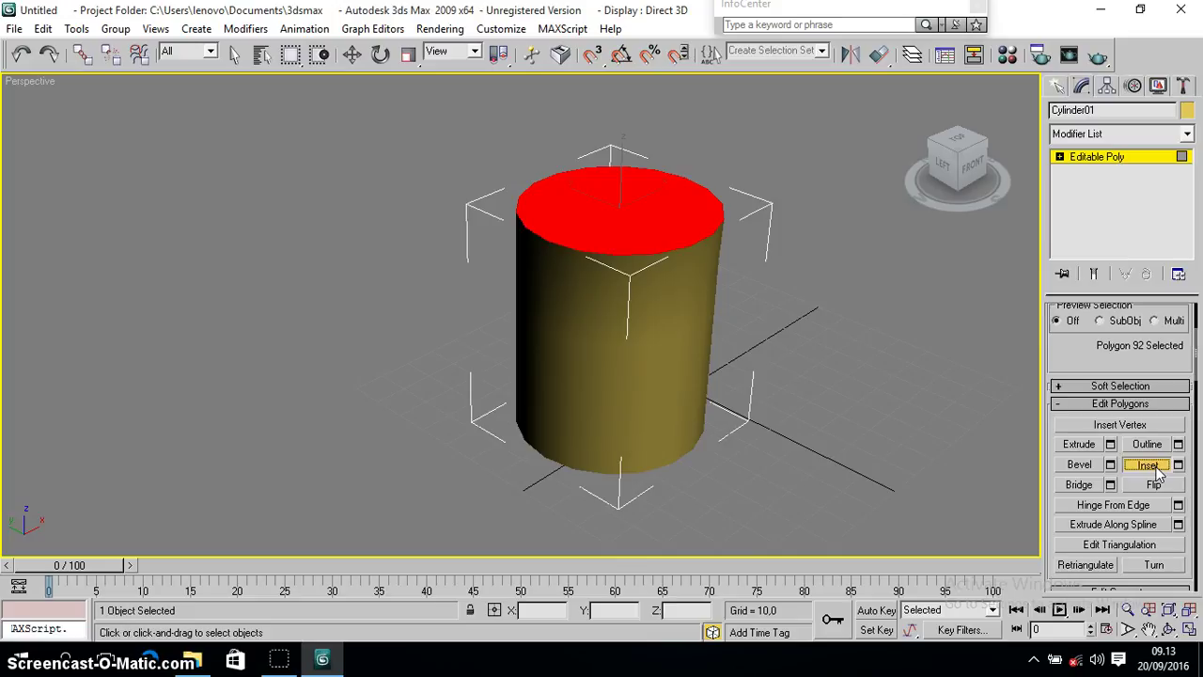
mouse_move(612, 205)
left_mouse_down()
mouse_move(613, 217)
mouse_move(606, 207)
left_mouse_up()
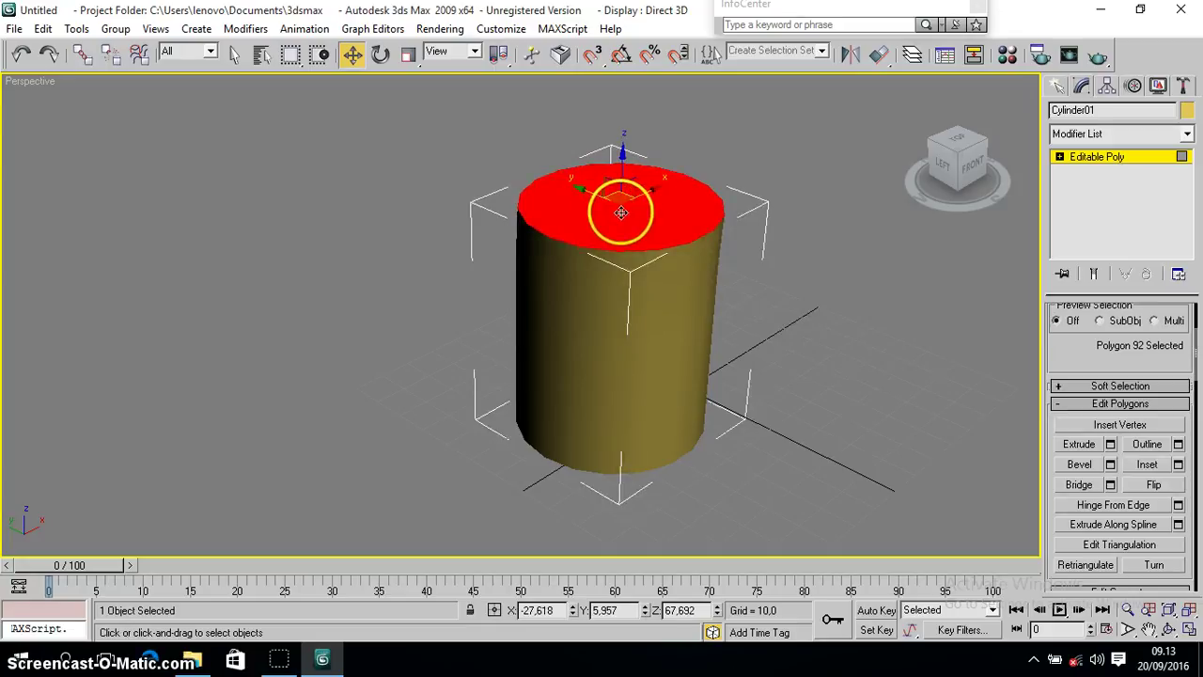
left_click(1146, 467)
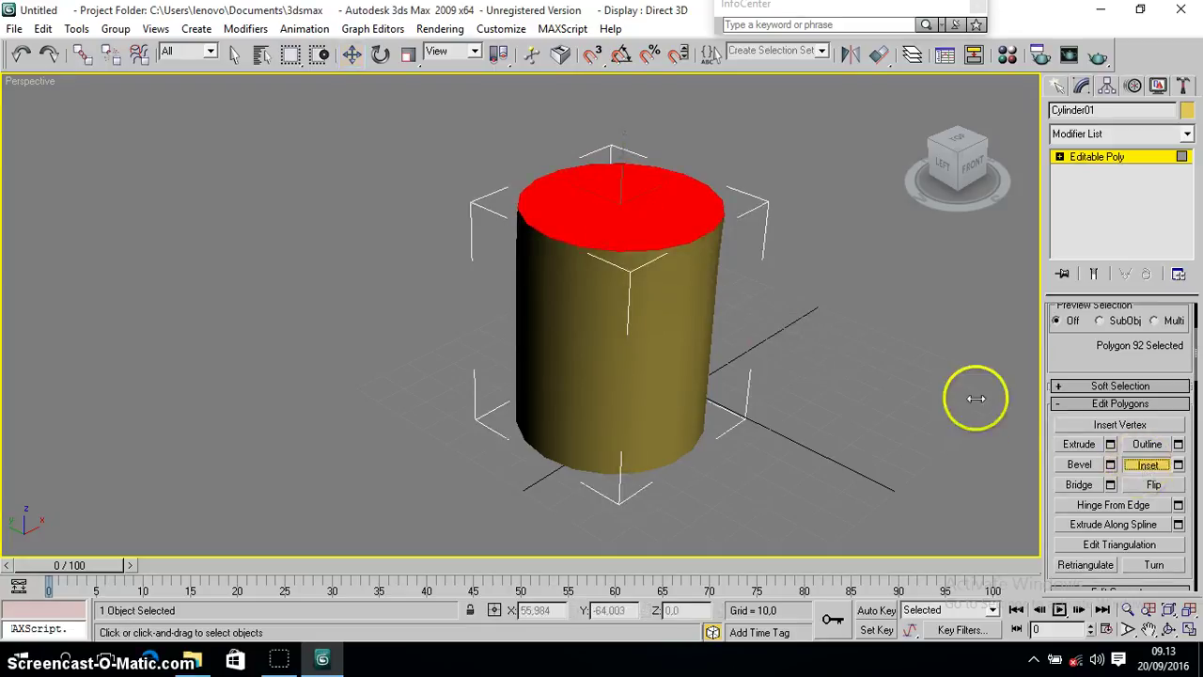
left_click_drag(601, 204, 611, 224)
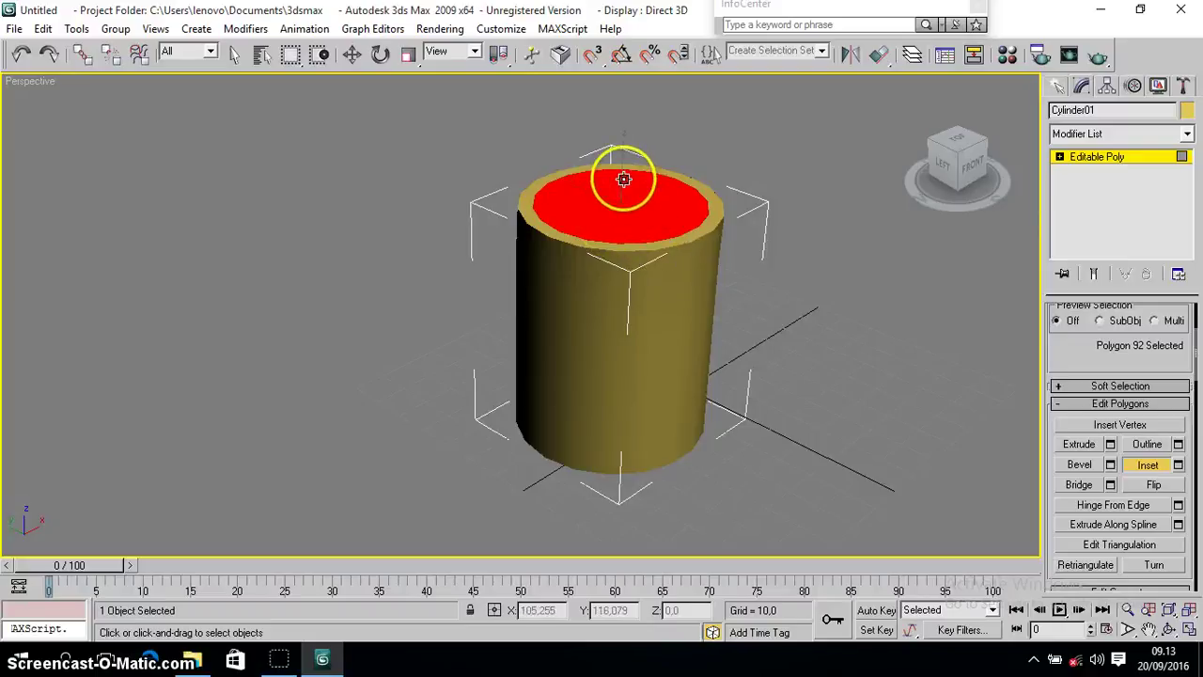
Move the inset top polygon down inside the cylinder to about Z 8.3, close to the base, to hollow out the body
left_click(348, 58)
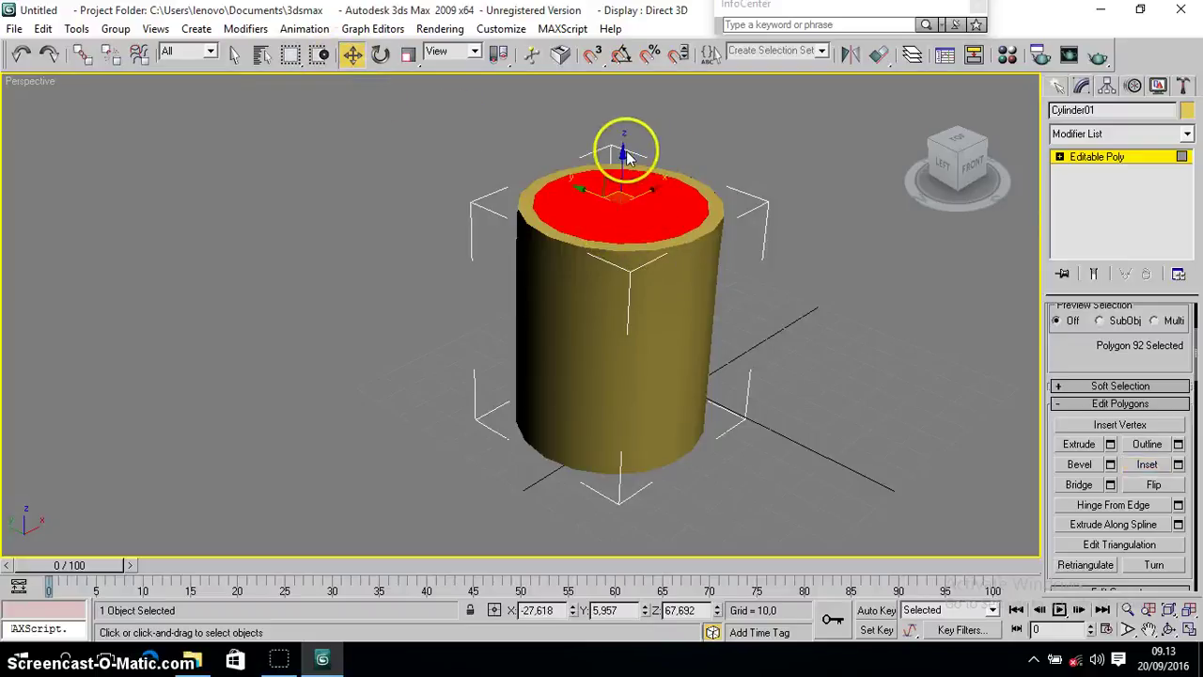
left_click_drag(622, 155, 616, 301)
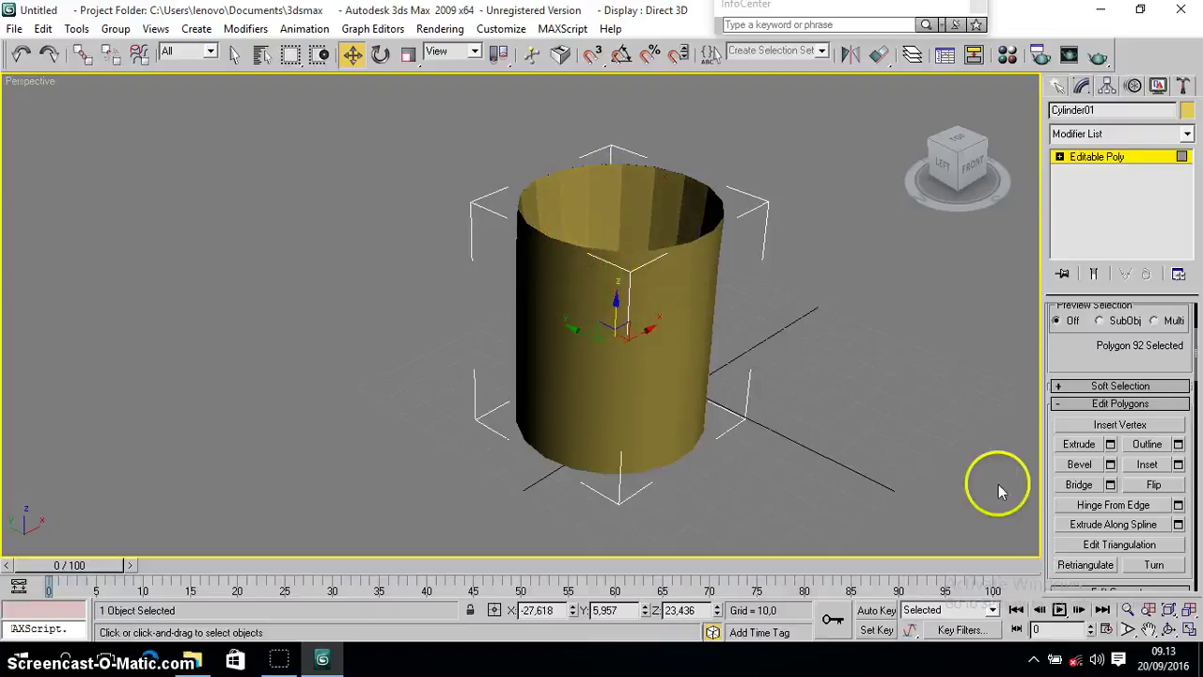
left_click(1189, 629)
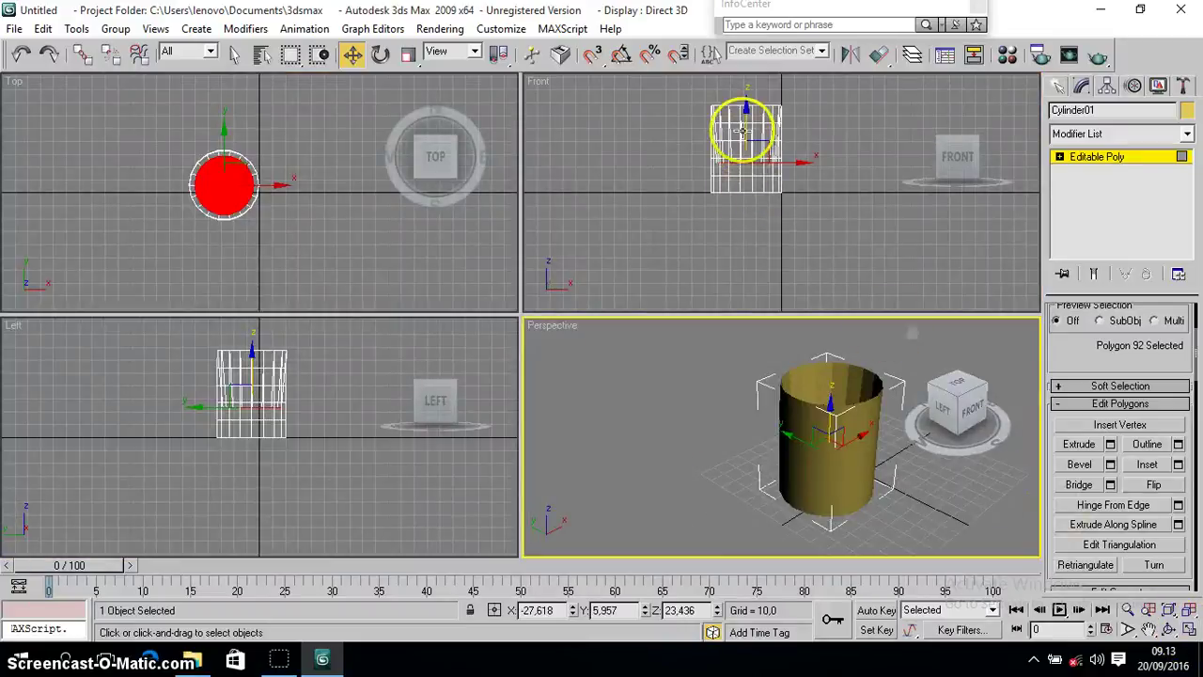
mouse_move(749, 111)
left_mouse_down()
mouse_move(743, 100)
mouse_move(745, 127)
left_mouse_up()
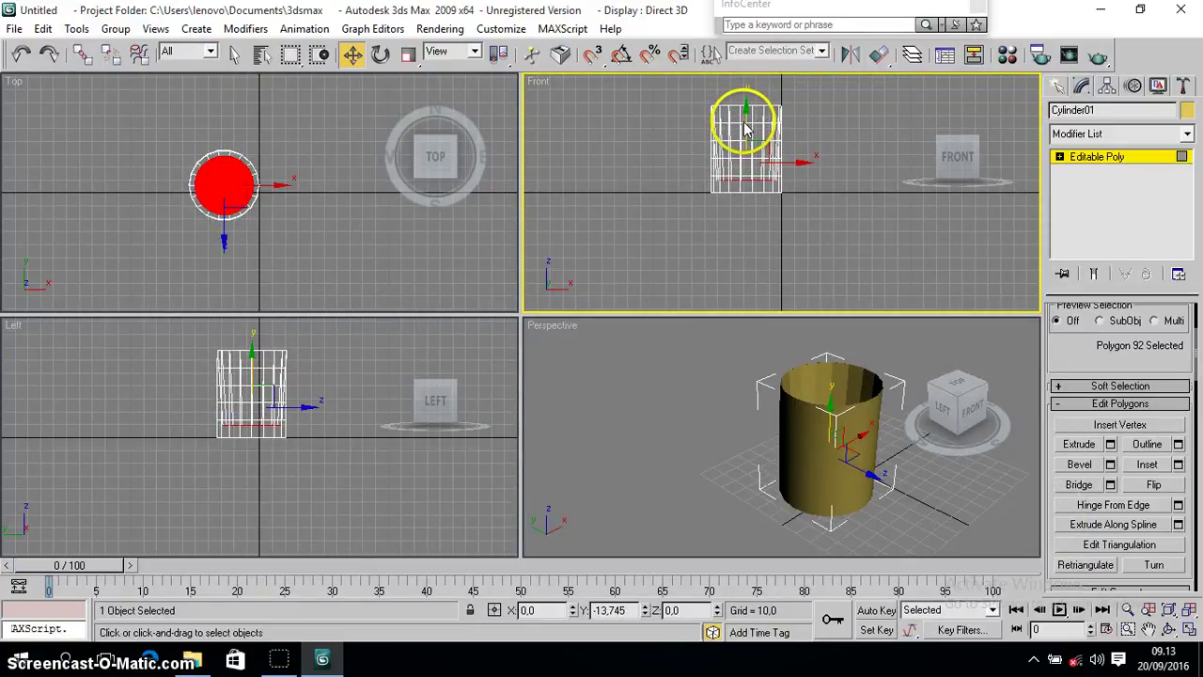
left_click_drag(745, 131, 745, 132)
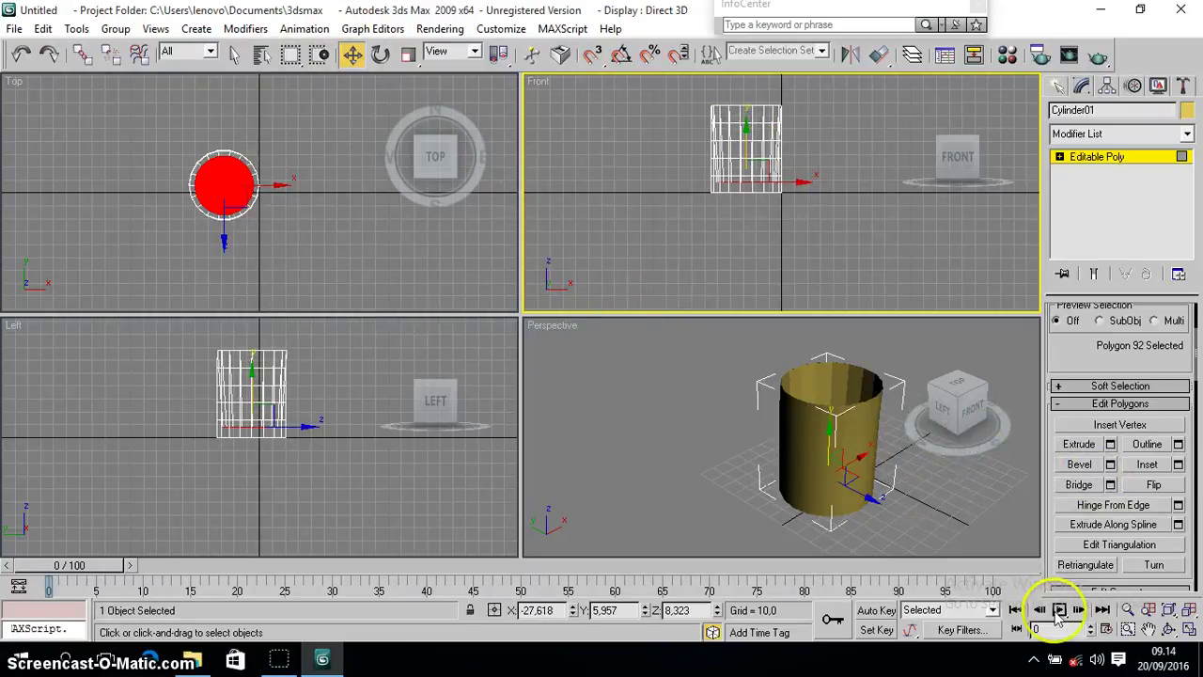
Inset the polygon on the cylinder's underside slightly to leave a narrow rim
left_click(1149, 629)
left_click(929, 517)
left_click_drag(929, 517, 880, 500)
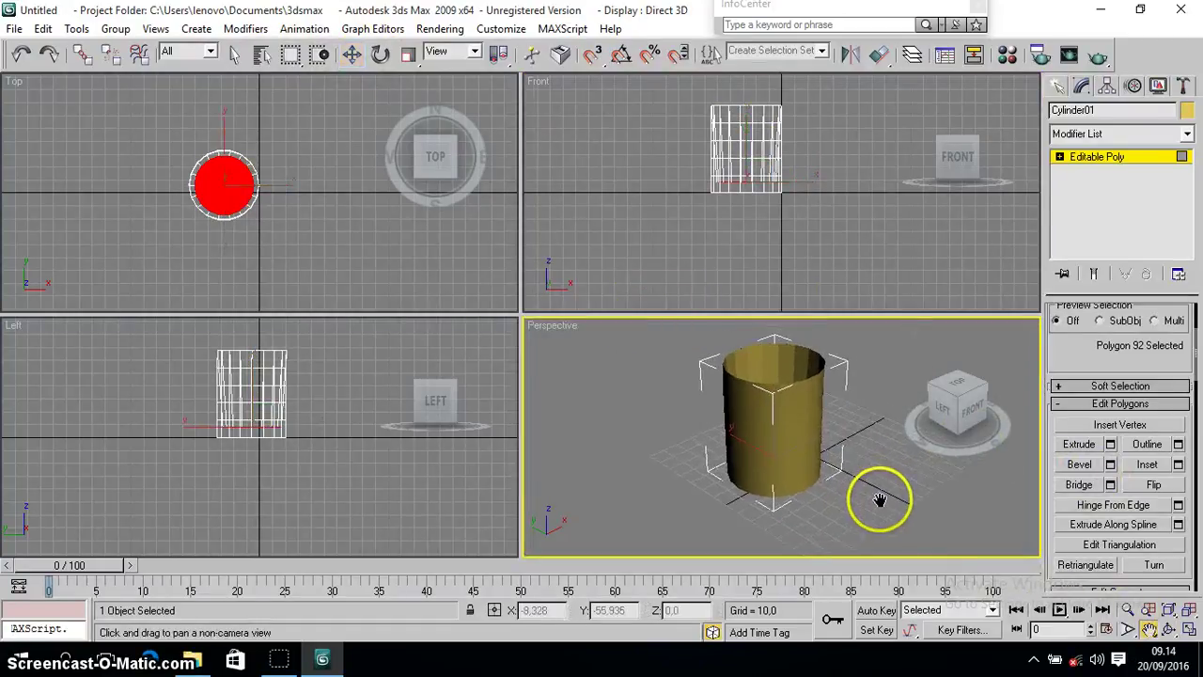
left_click(1169, 628)
left_click_drag(784, 479, 769, 327)
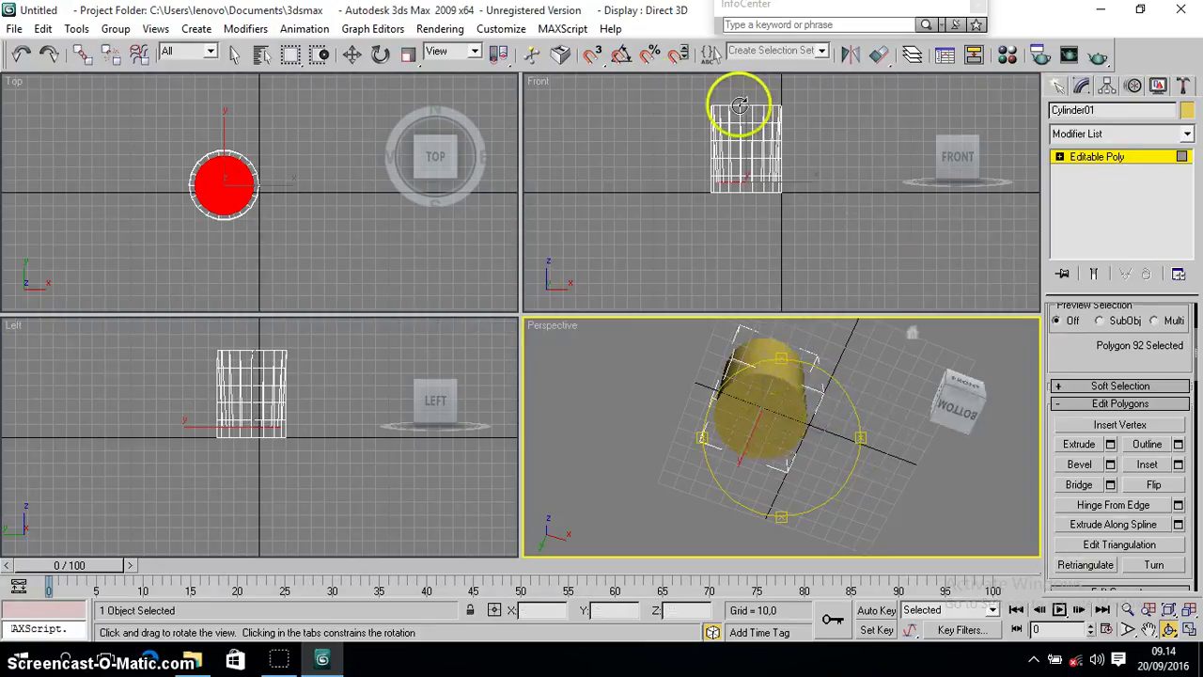
left_click(362, 57)
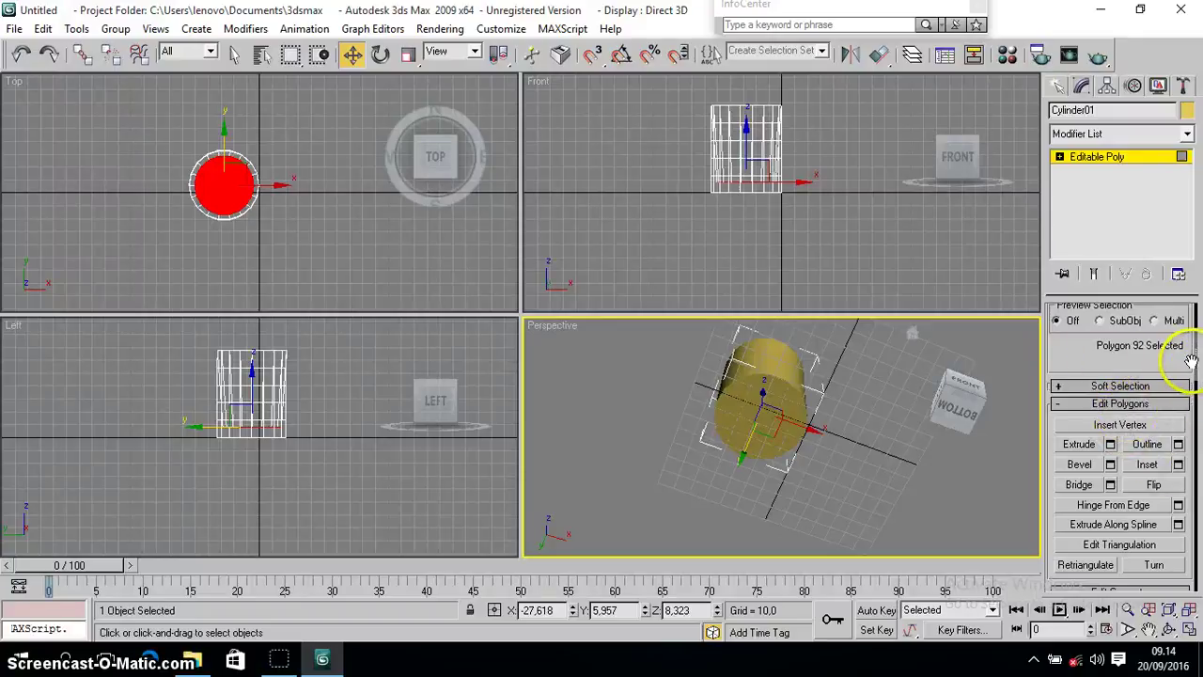
mouse_move(1198, 368)
left_mouse_down()
mouse_move(1199, 419)
mouse_move(1200, 385)
left_mouse_up()
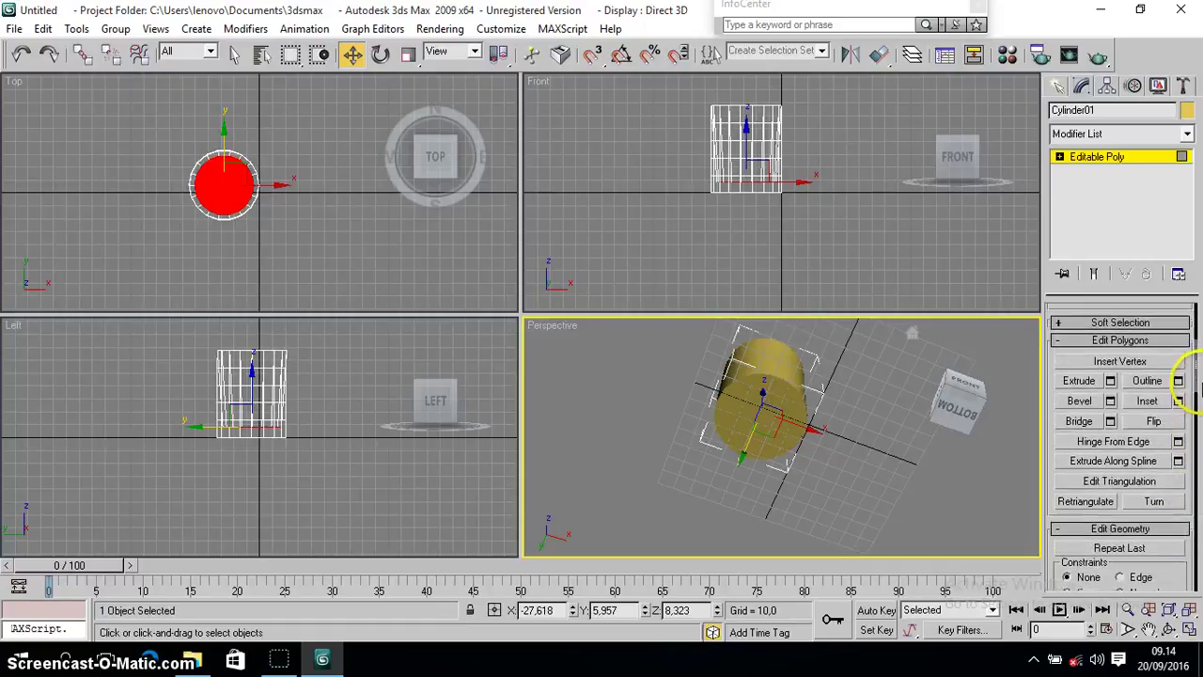
left_click(1149, 402)
left_click(757, 404)
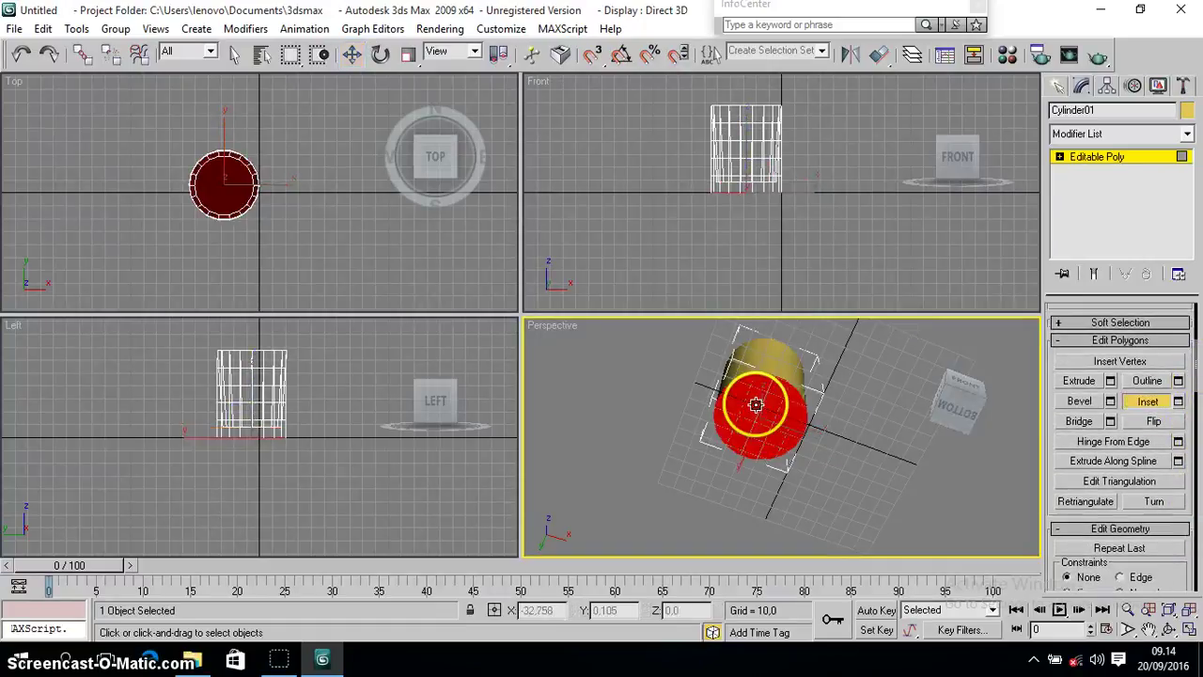
left_click_drag(779, 400, 765, 417)
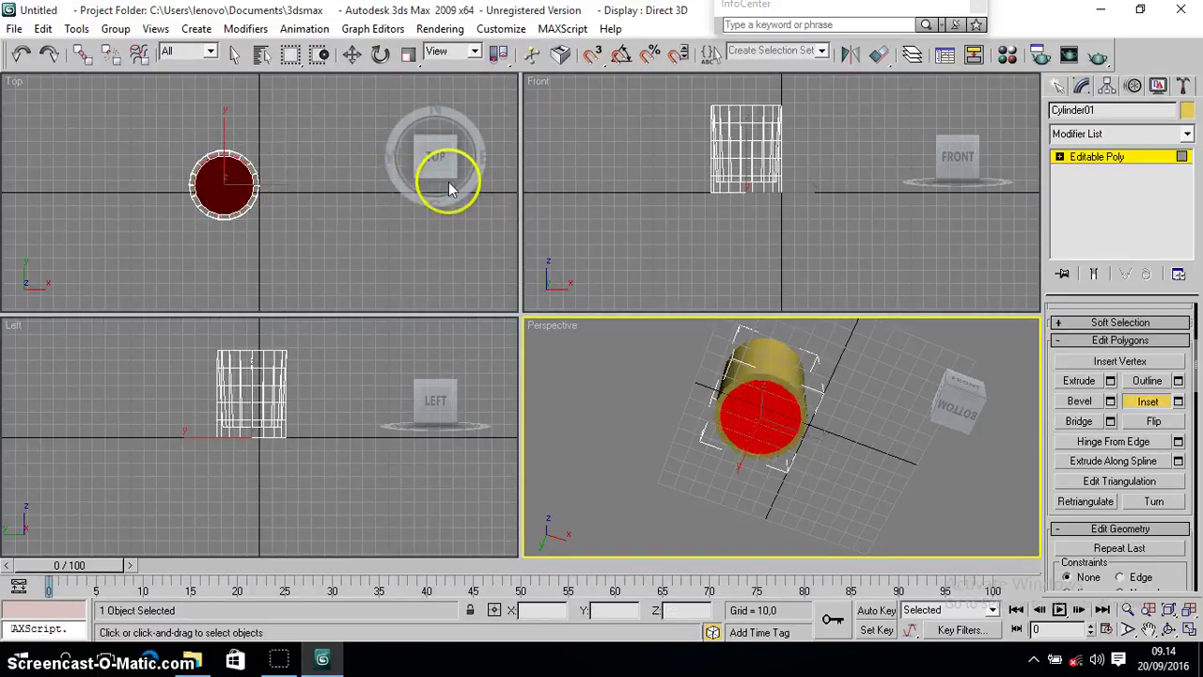
Select the inset underside polygon in a Bottom view and move it up into the cylinder to about Z 6.9, recessing the base
left_click_drag(437, 172, 429, 195)
key("b")
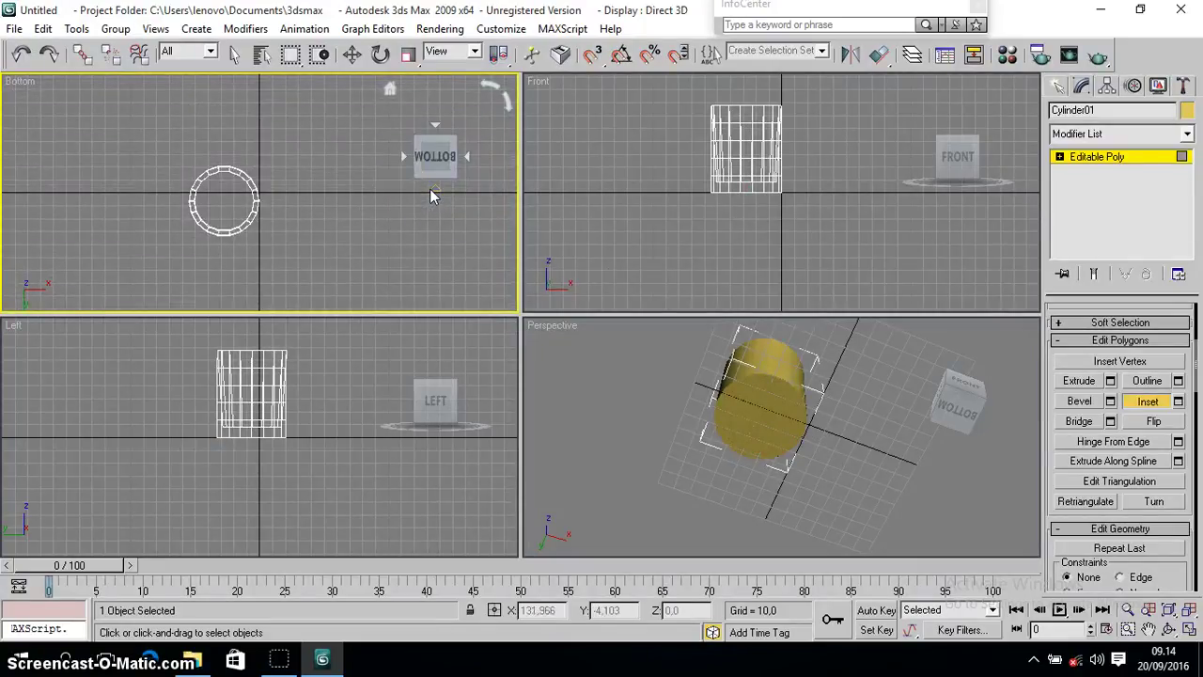
scroll(429, 185, "up", 2)
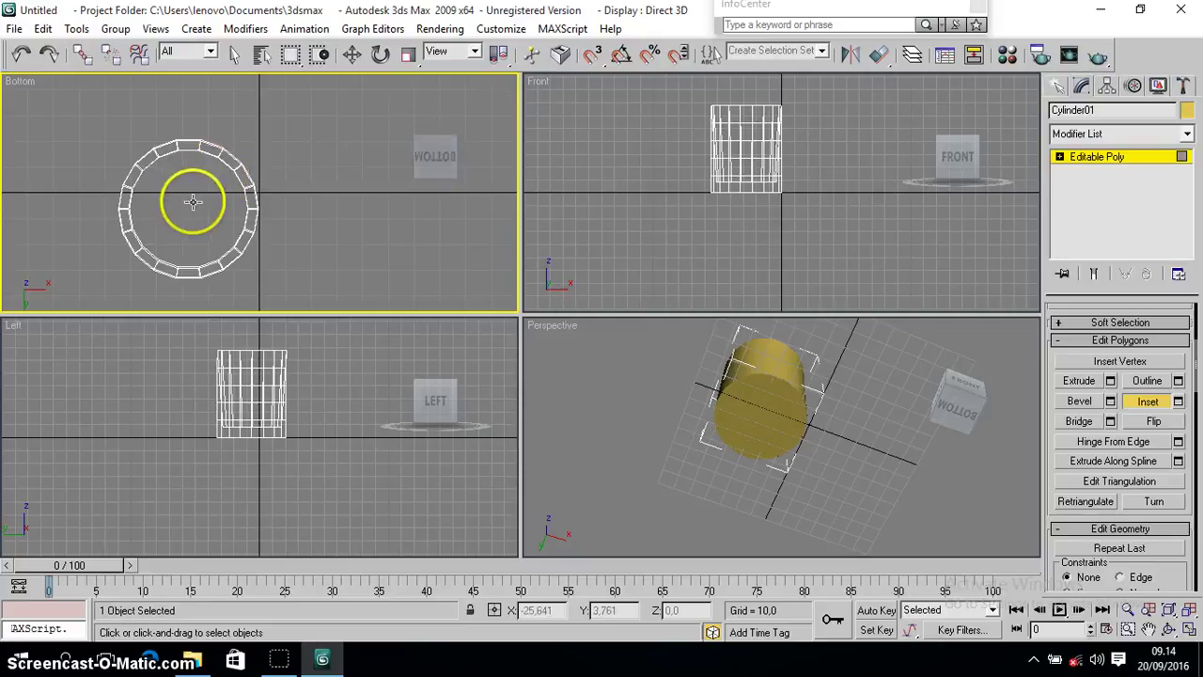
left_click(194, 201)
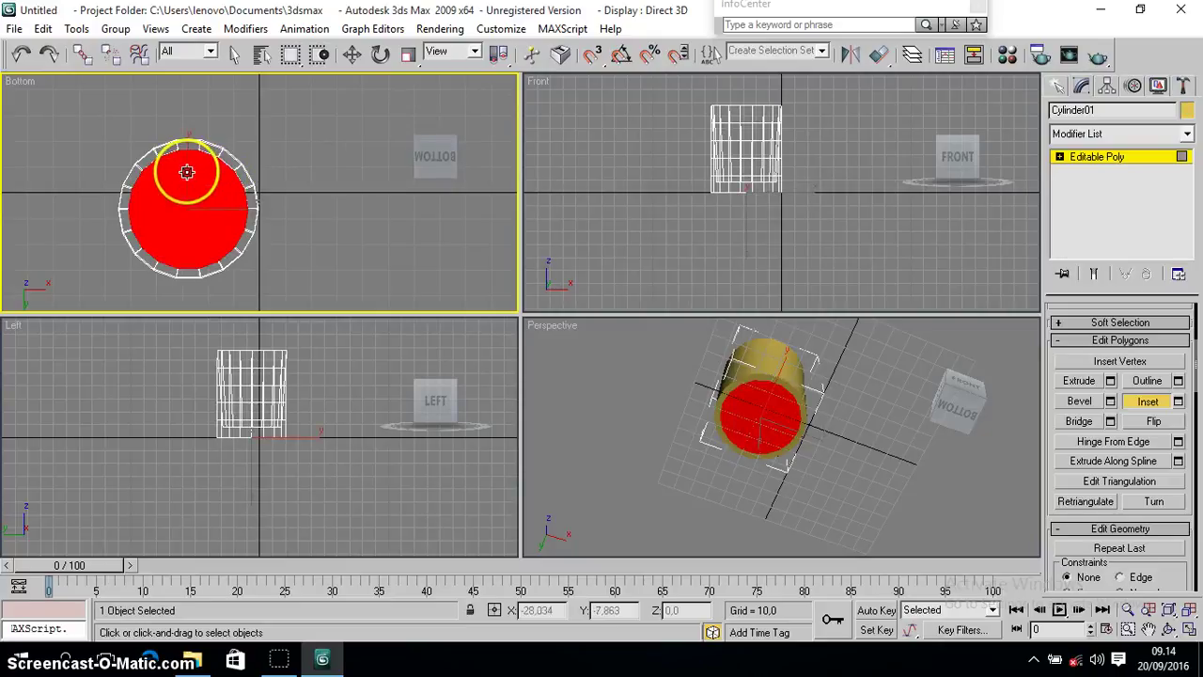
left_click(351, 54)
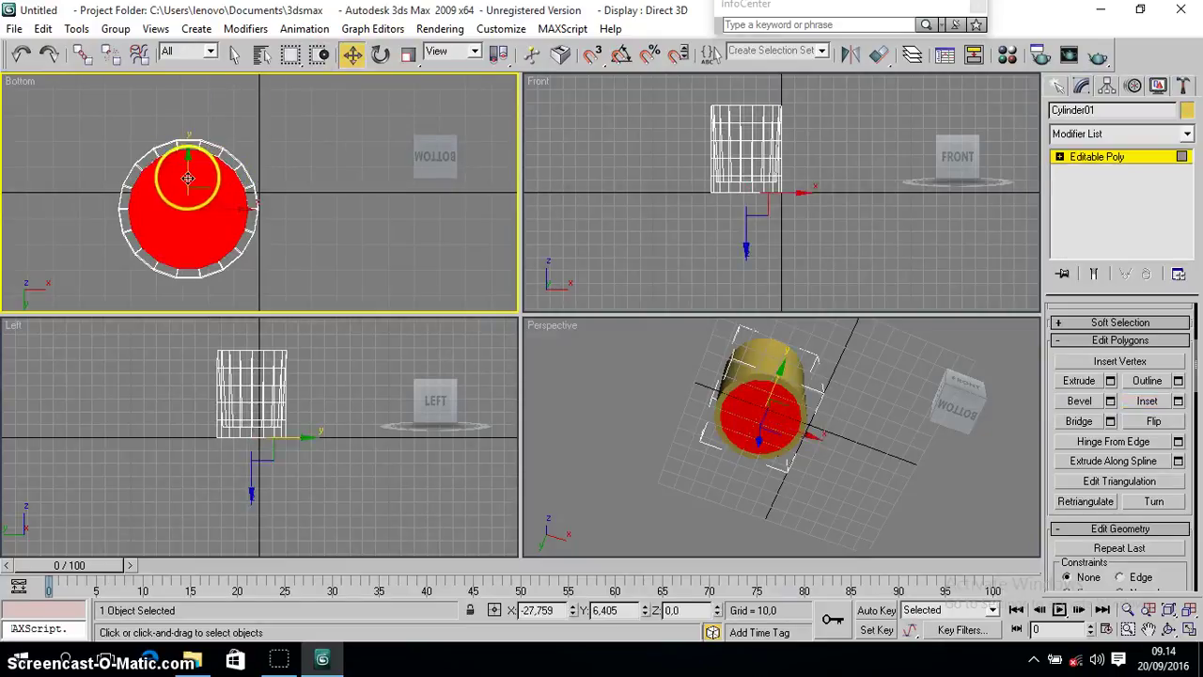
mouse_move(183, 180)
left_mouse_down()
mouse_move(188, 161)
mouse_move(189, 192)
left_mouse_up()
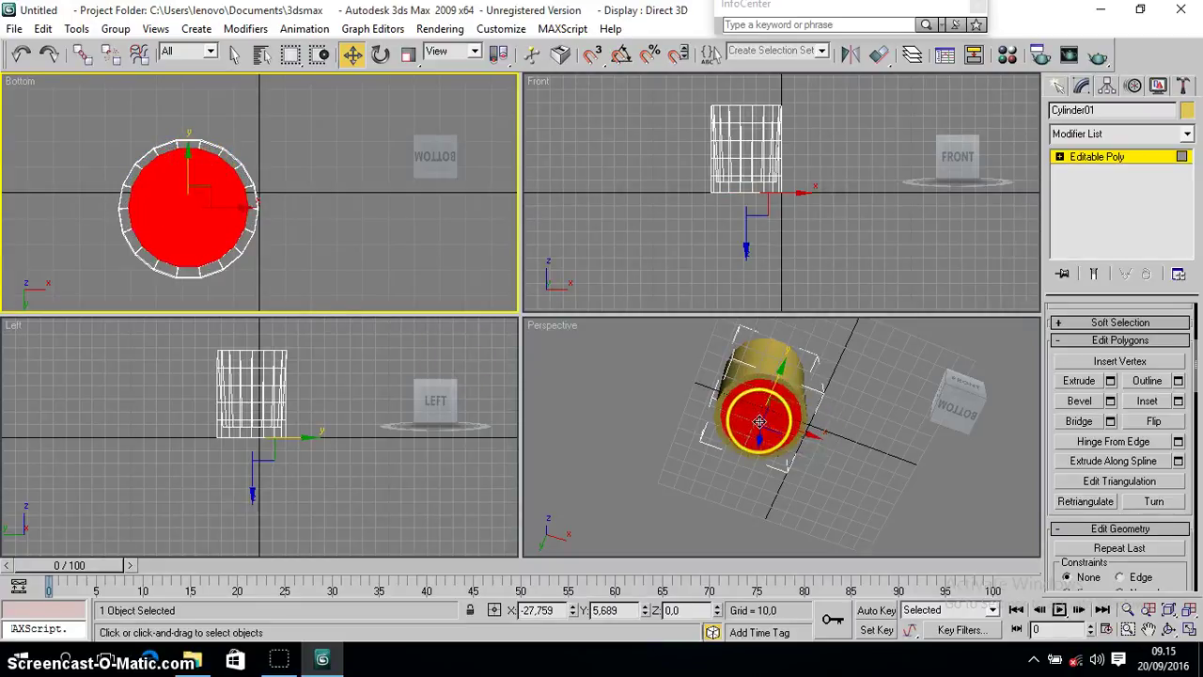
left_click_drag(759, 425, 762, 392)
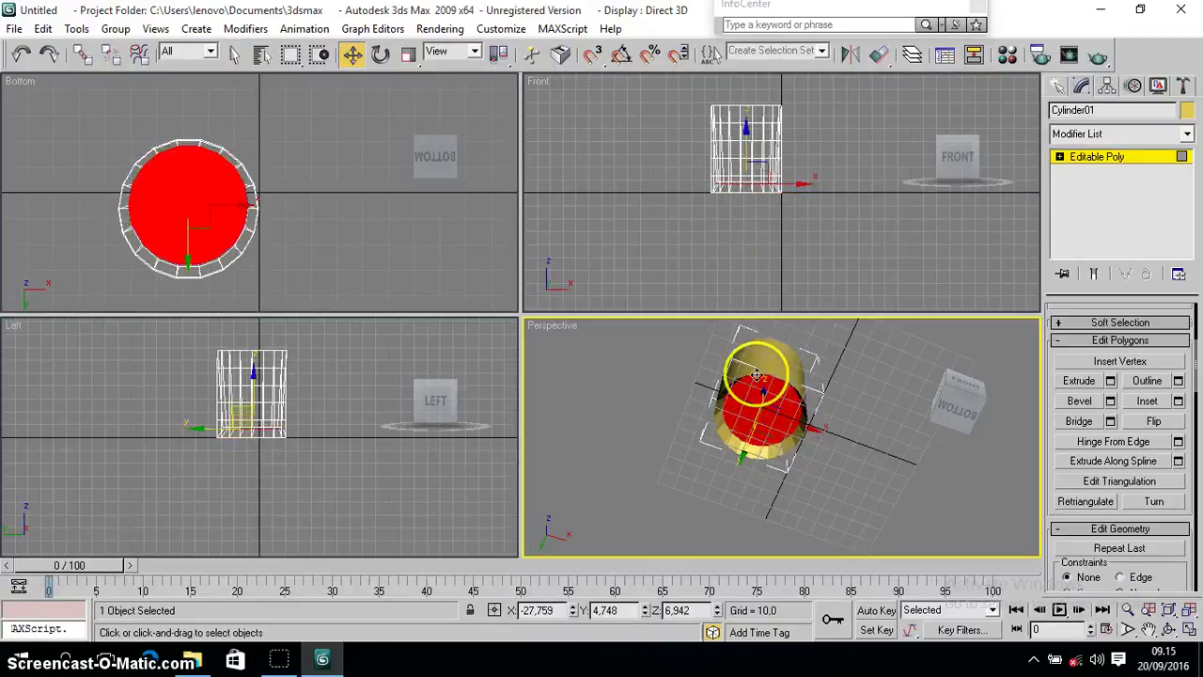
Deselect the recessed underside polygon, reset the Perspective and Bottom views to home, and examine the hollowed cup from its rim and side
left_click(745, 130)
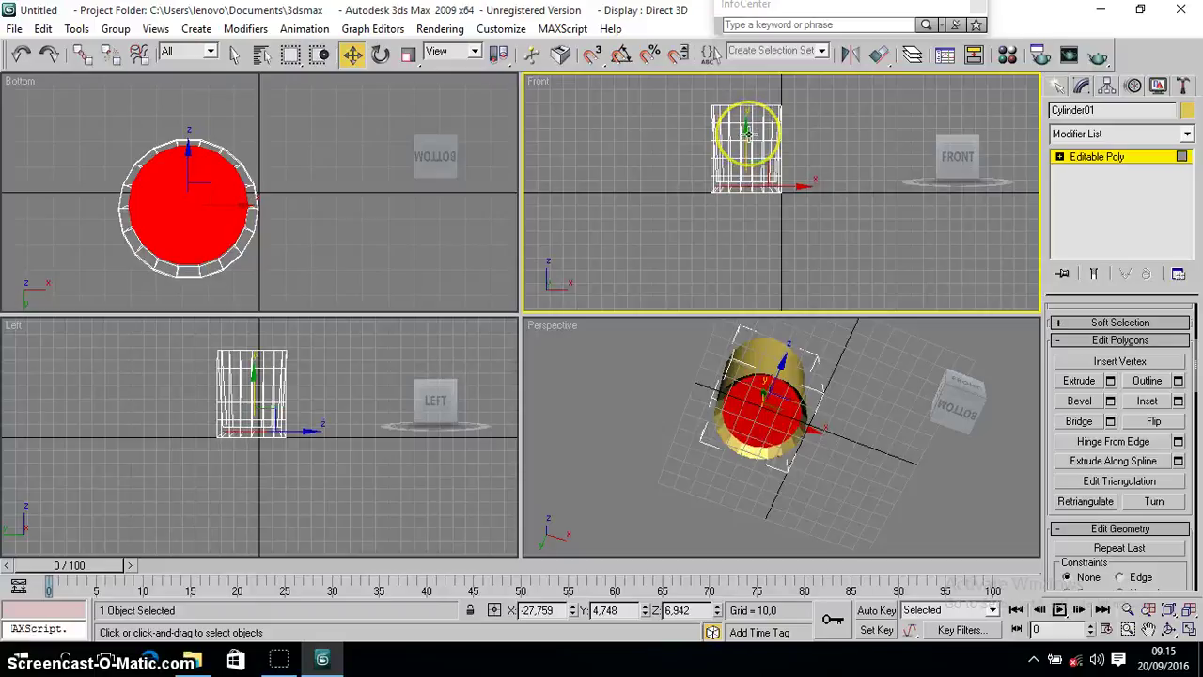
left_click(865, 371)
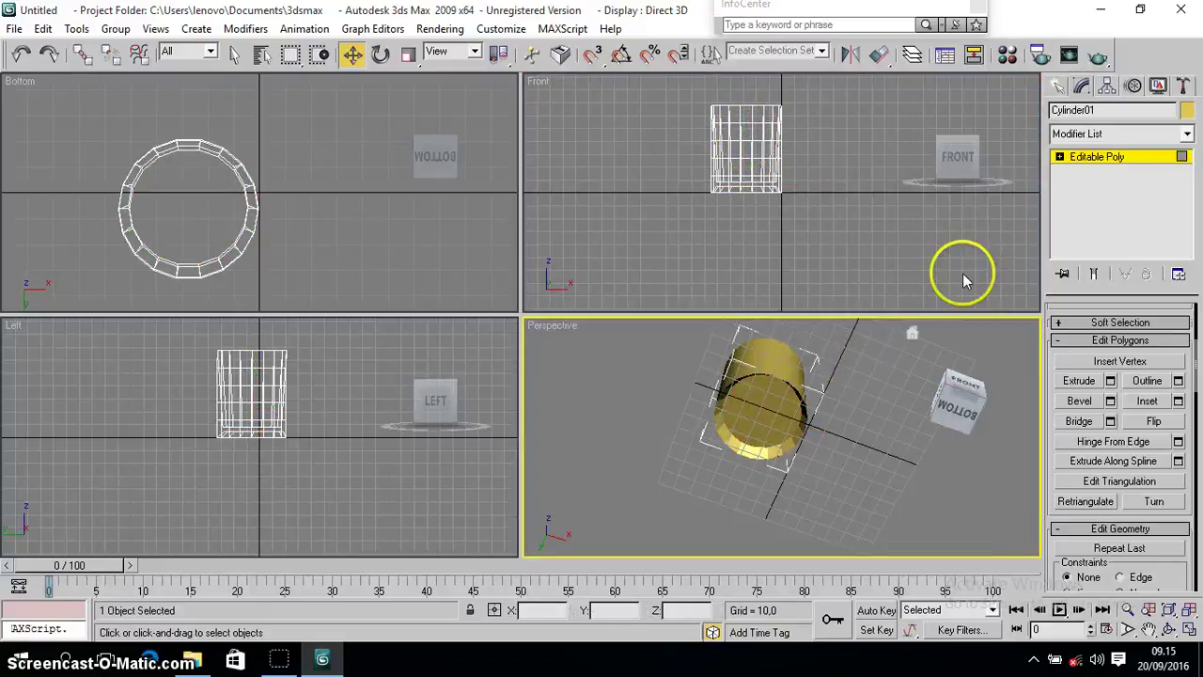
left_click(911, 335)
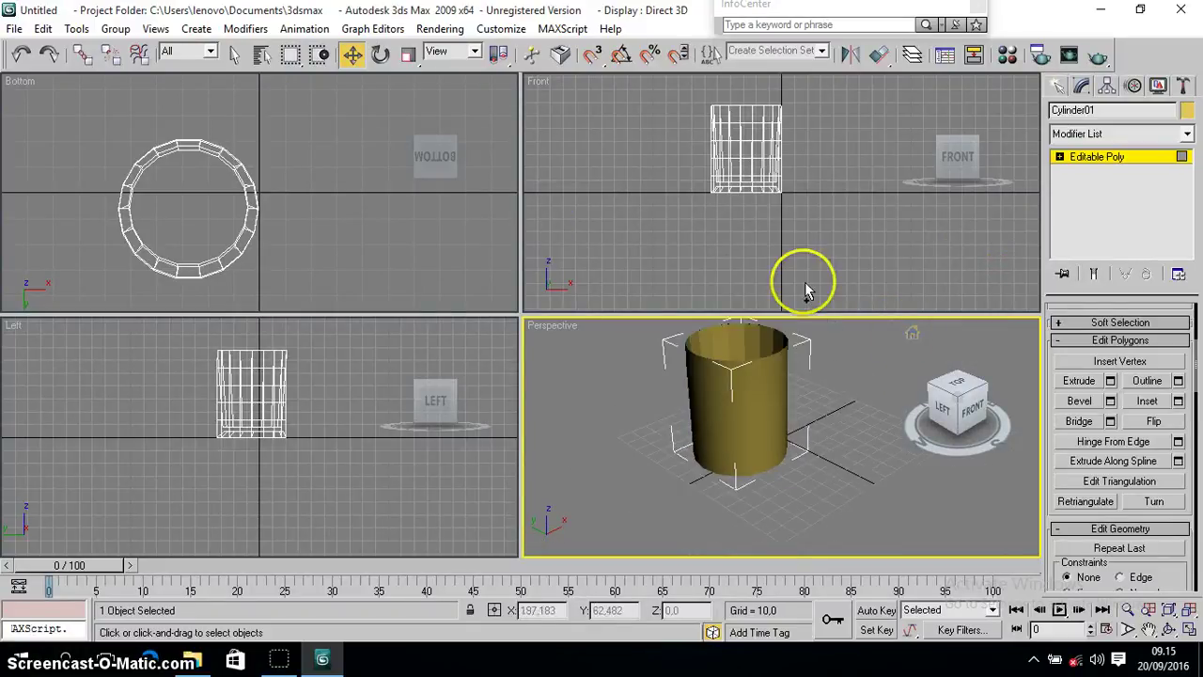
scroll(389, 234, "down", 2)
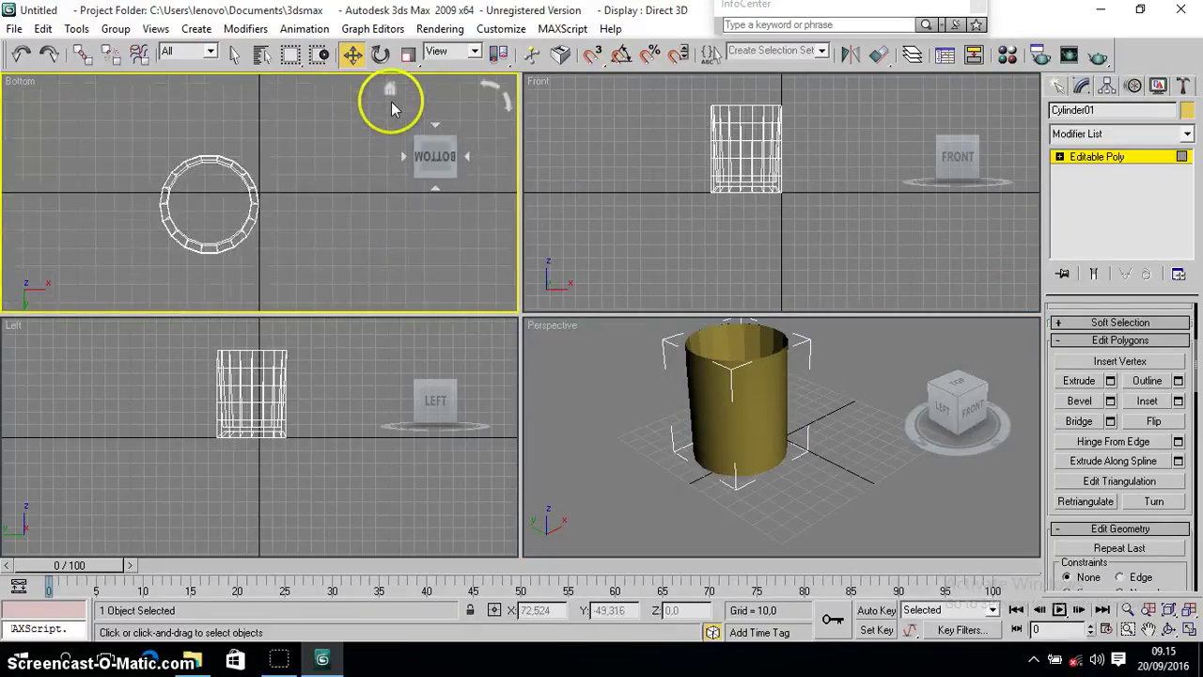
left_click(390, 92)
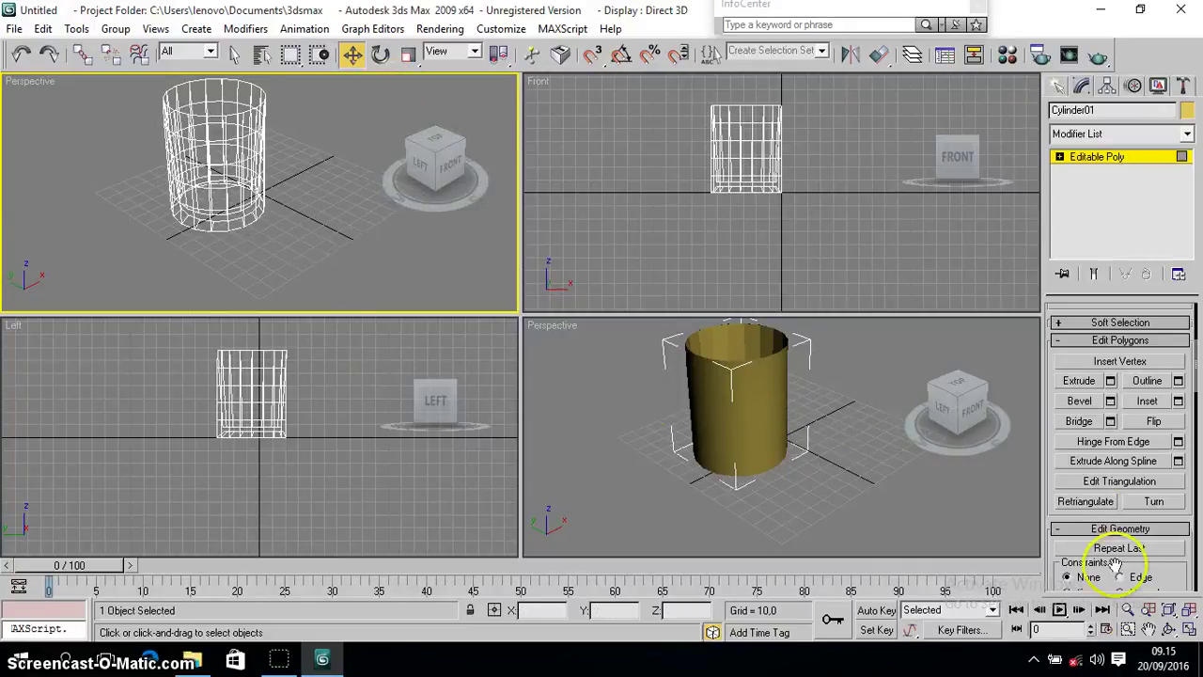
left_click(1149, 628)
left_click_drag(793, 483, 840, 537)
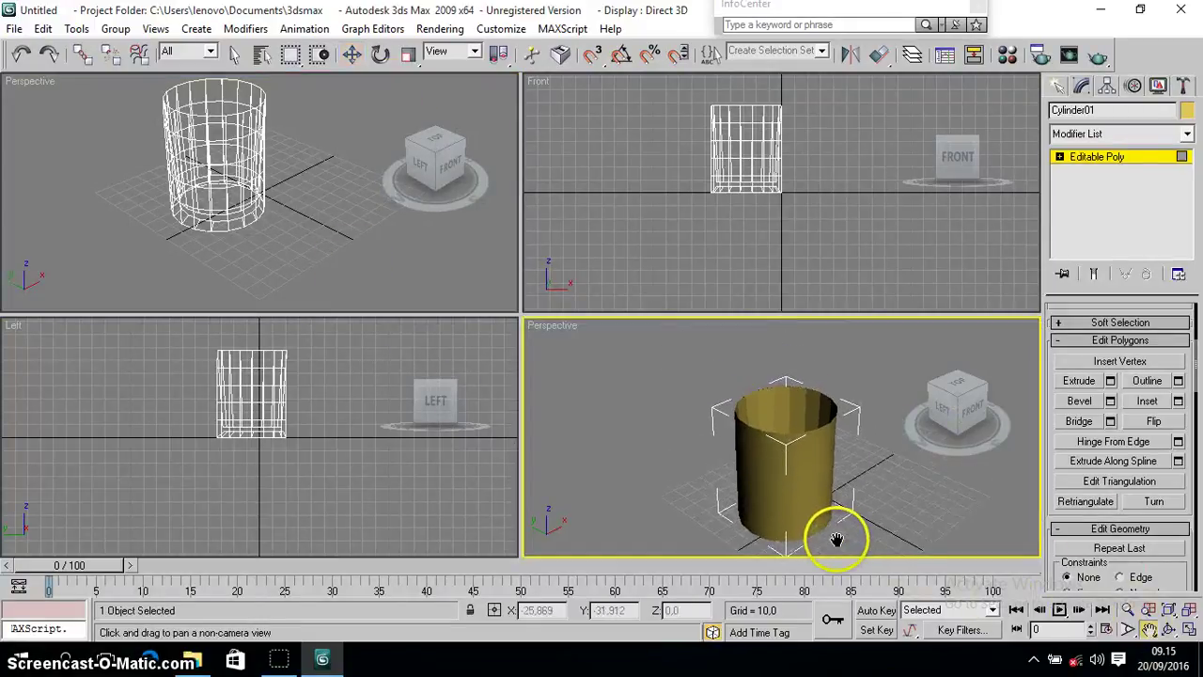
left_click(1171, 630)
left_click_drag(743, 473, 725, 420)
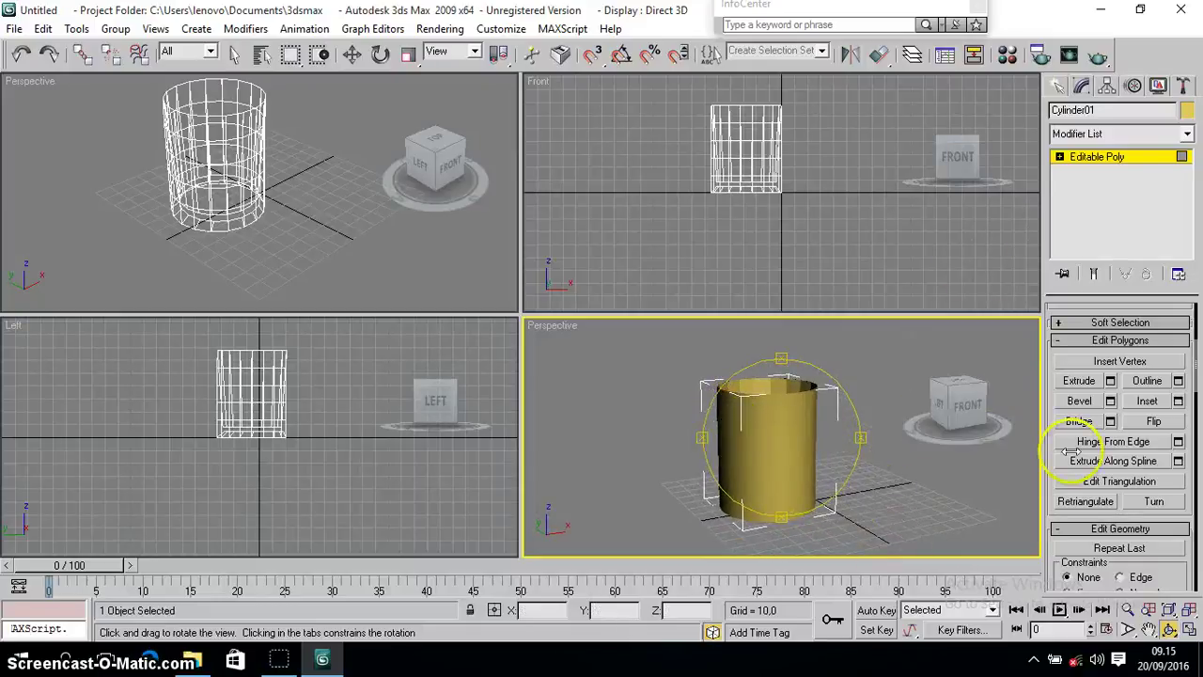
Create a teapot with a radius of about 29.6 beside the cup and move it to about X 22.6, Y -52.2
left_click(1187, 134)
left_click(1066, 86)
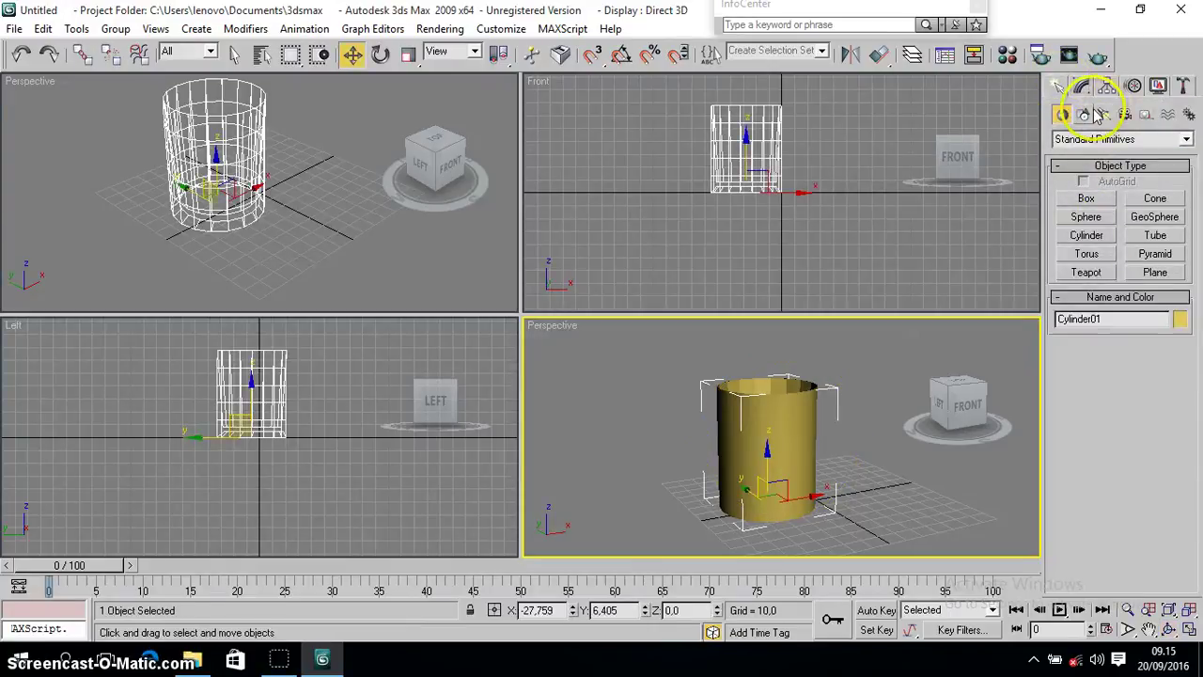
left_click(1087, 273)
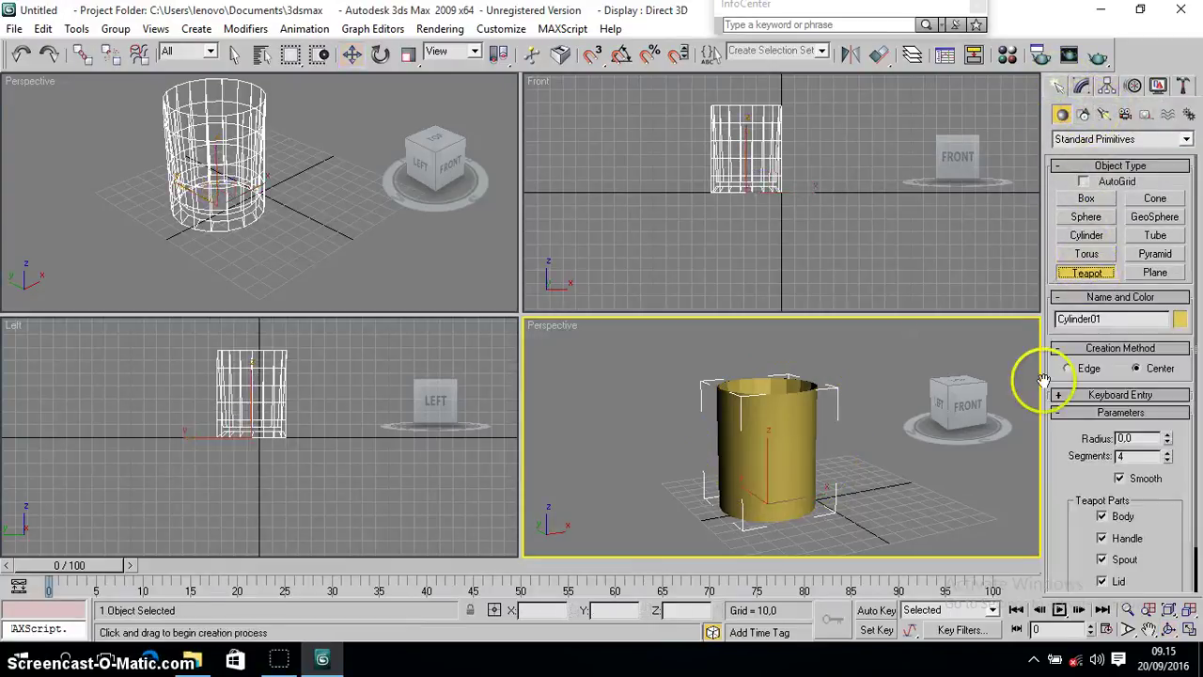
left_click_drag(863, 482, 886, 500)
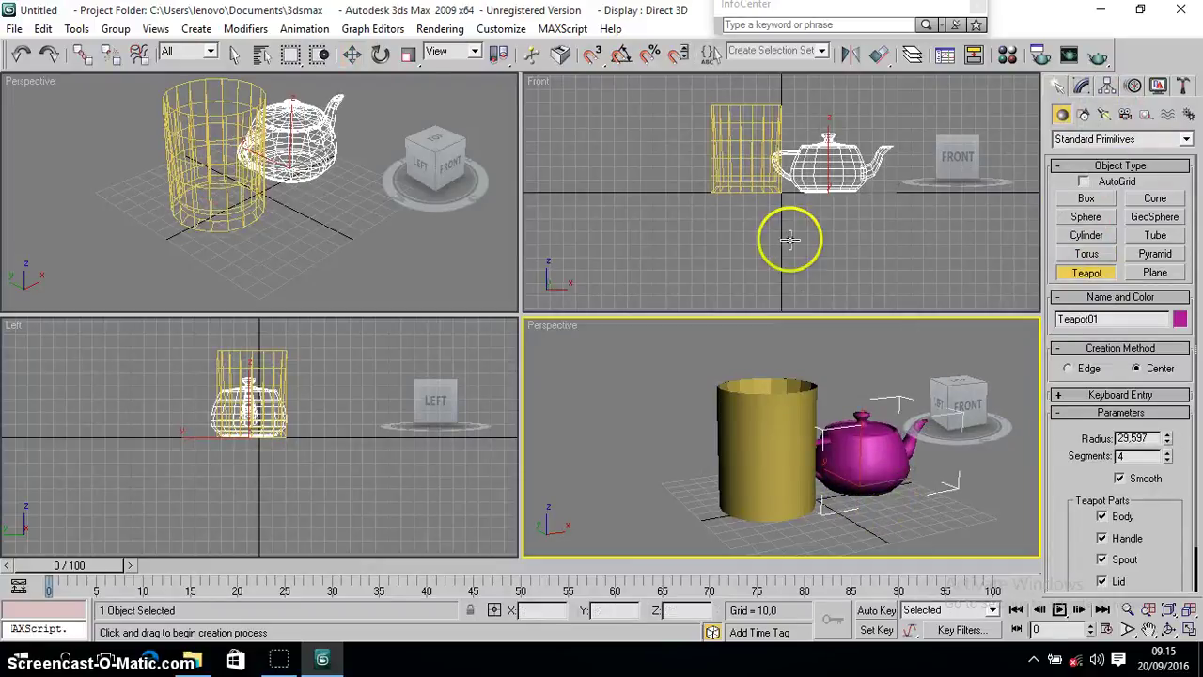
left_click(352, 64)
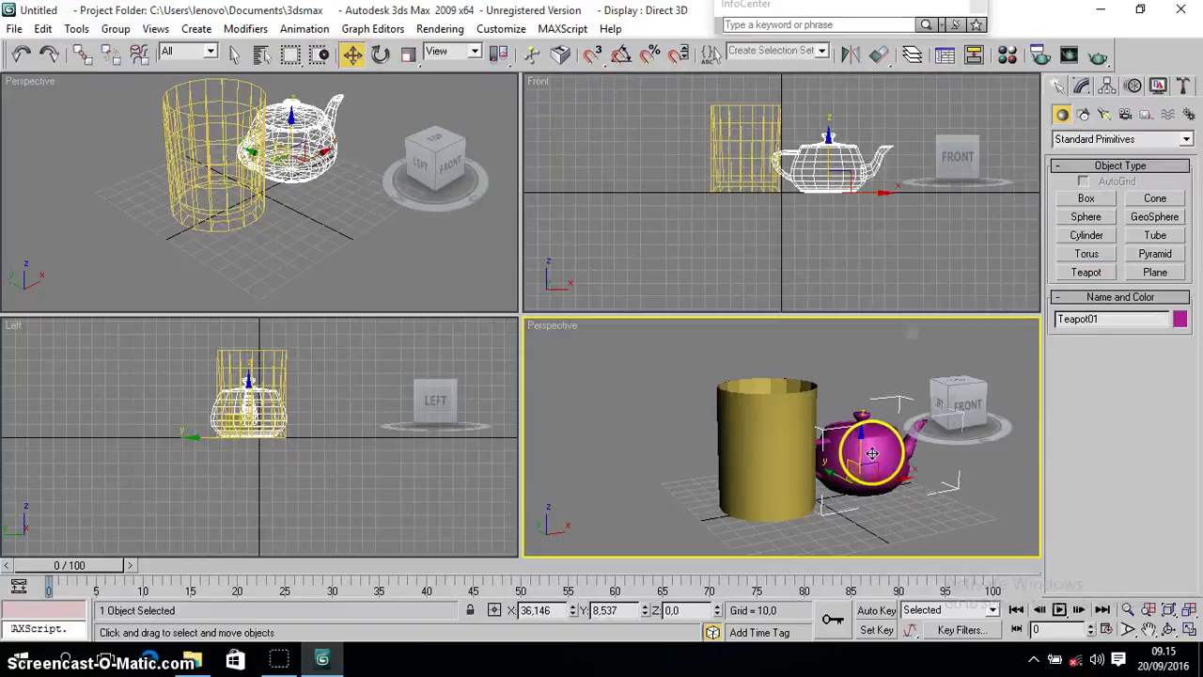
left_click_drag(872, 450, 912, 516)
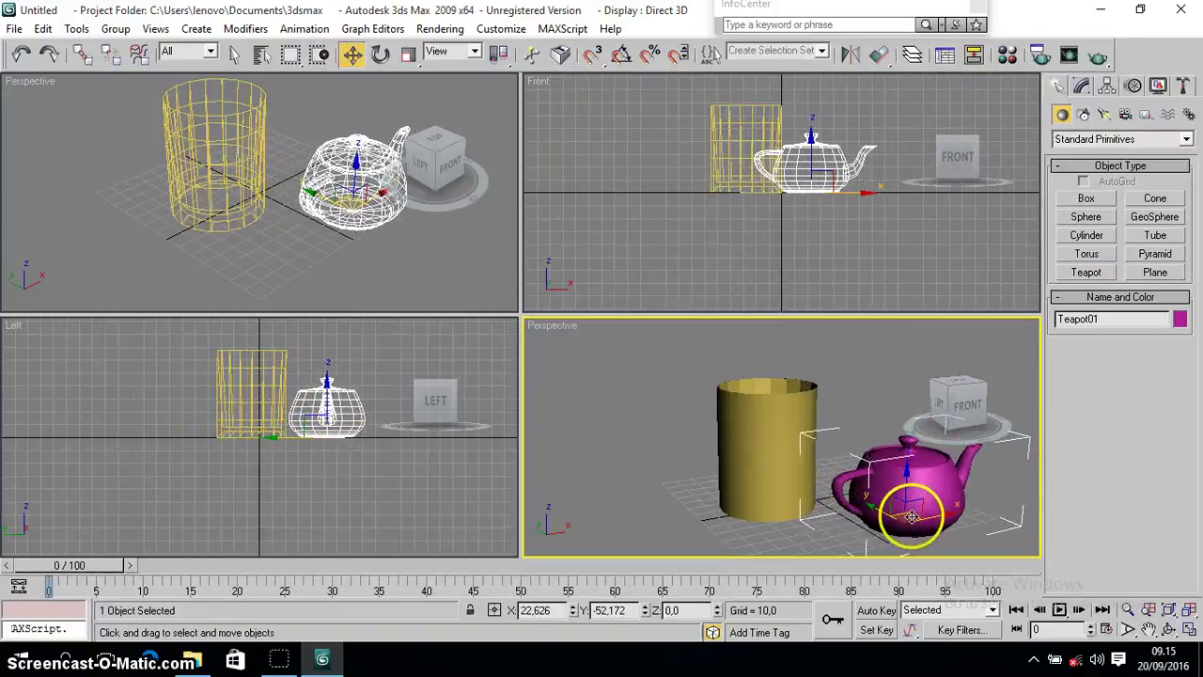
Maximize the Perspective view and examine the cup and teapot from above, including the cup's interior, and from the front
left_click(1189, 629)
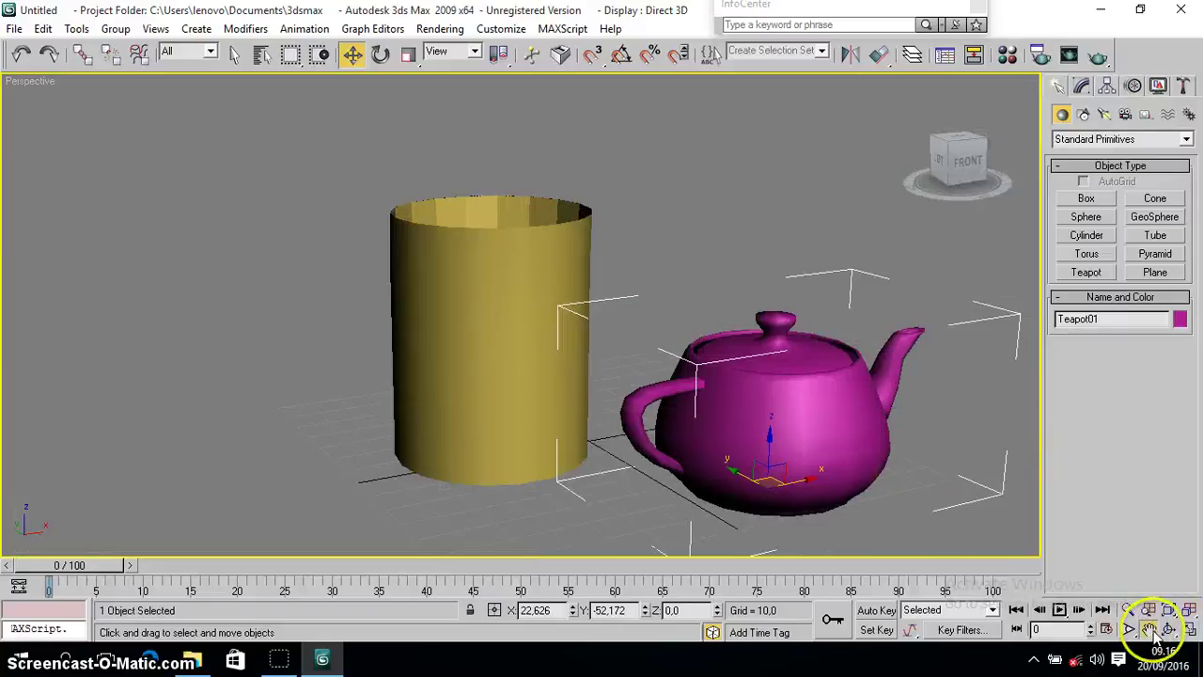
left_click(1148, 629)
left_click_drag(927, 499, 818, 447)
left_click(1168, 628)
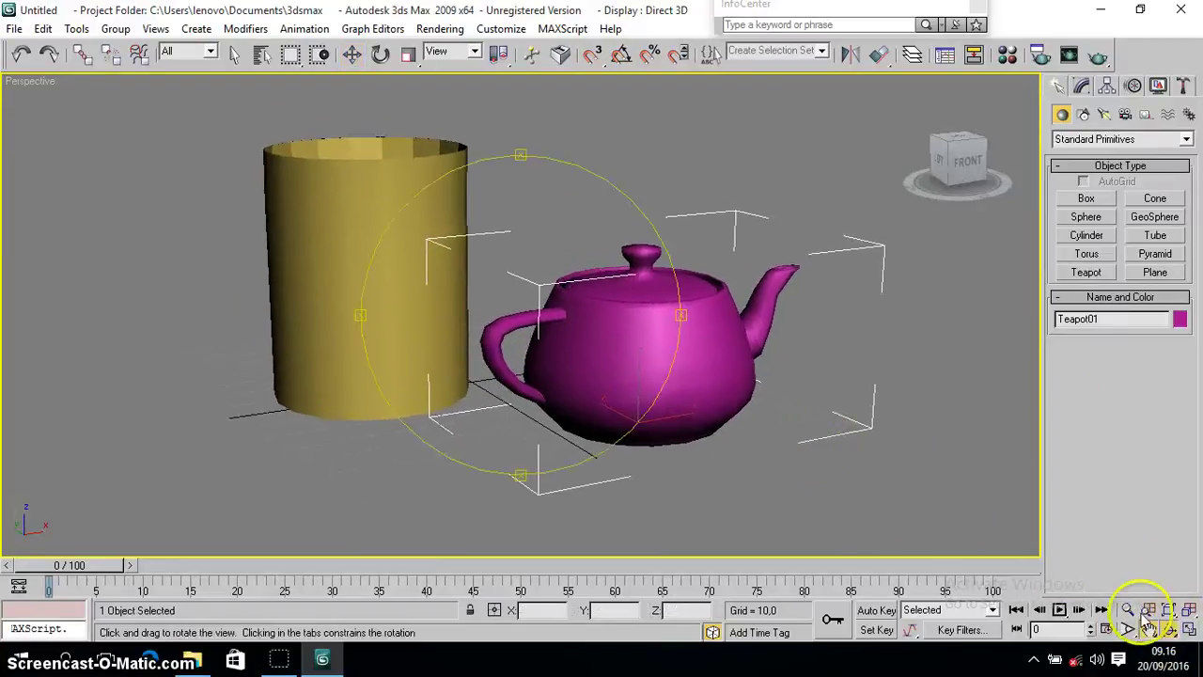
left_click_drag(604, 338, 698, 357)
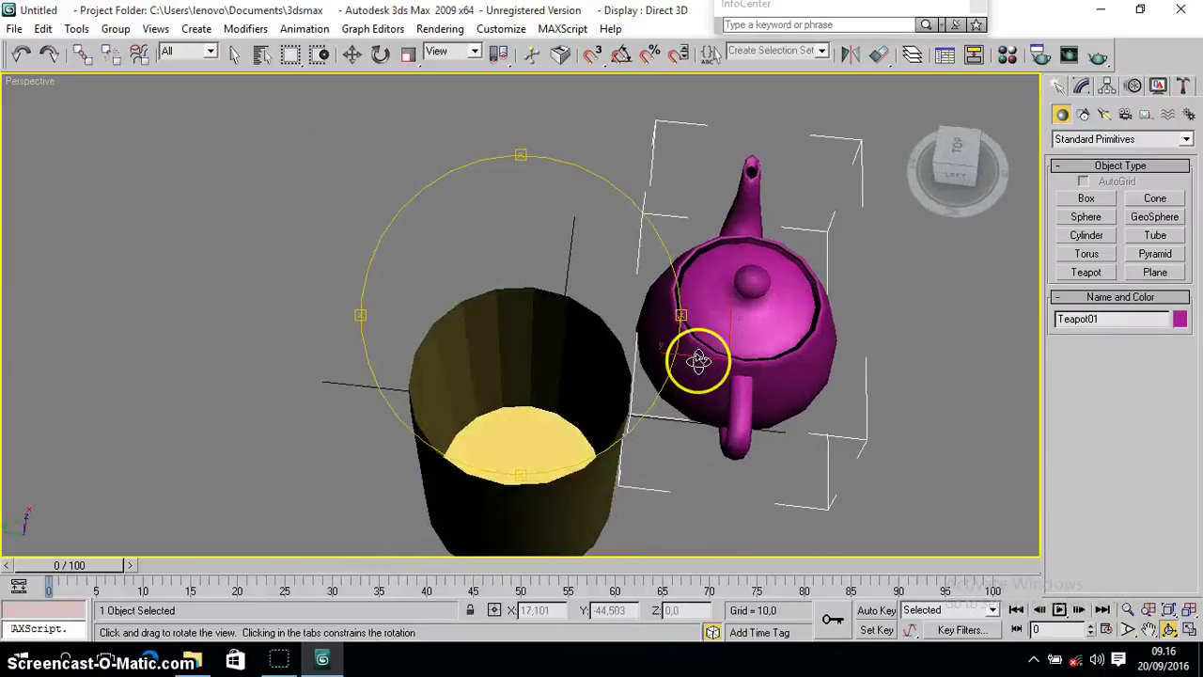
left_click_drag(644, 327, 557, 345)
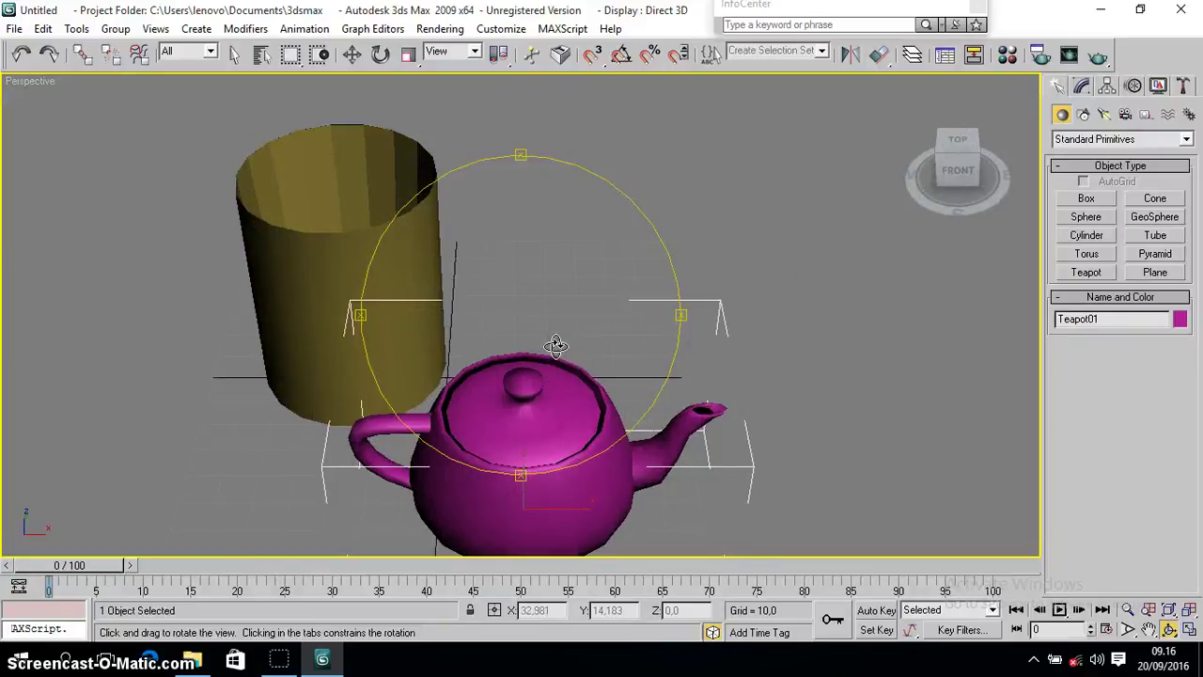
key("ctrl+p")
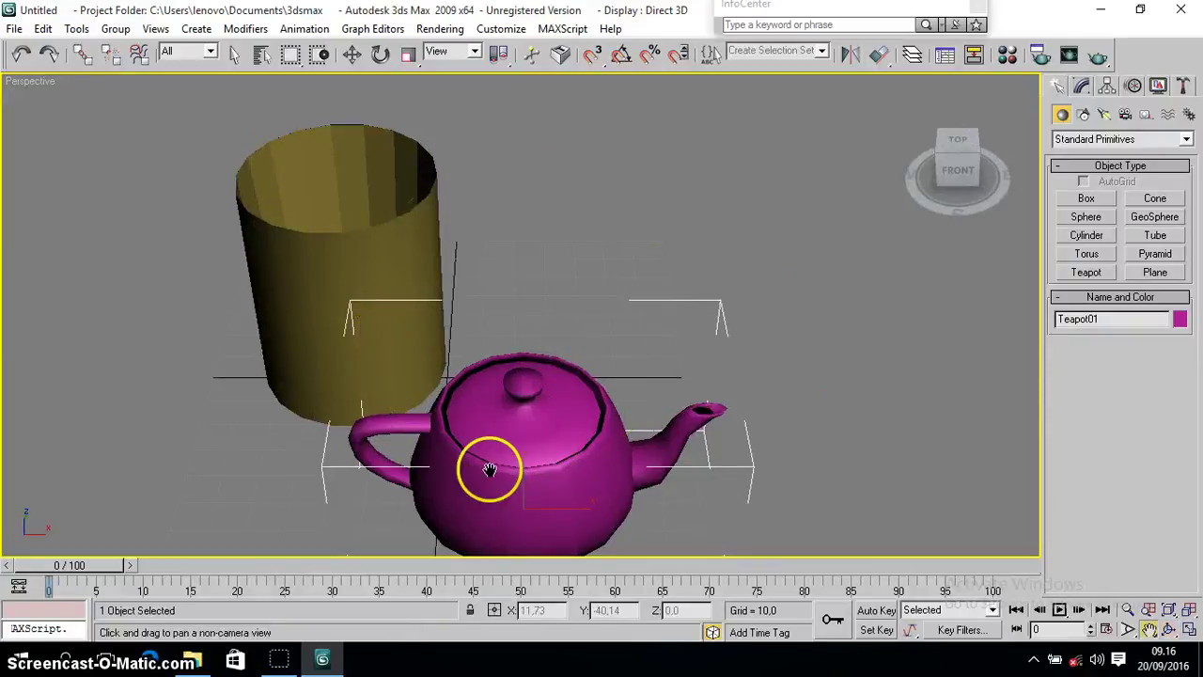
left_click(280, 663)
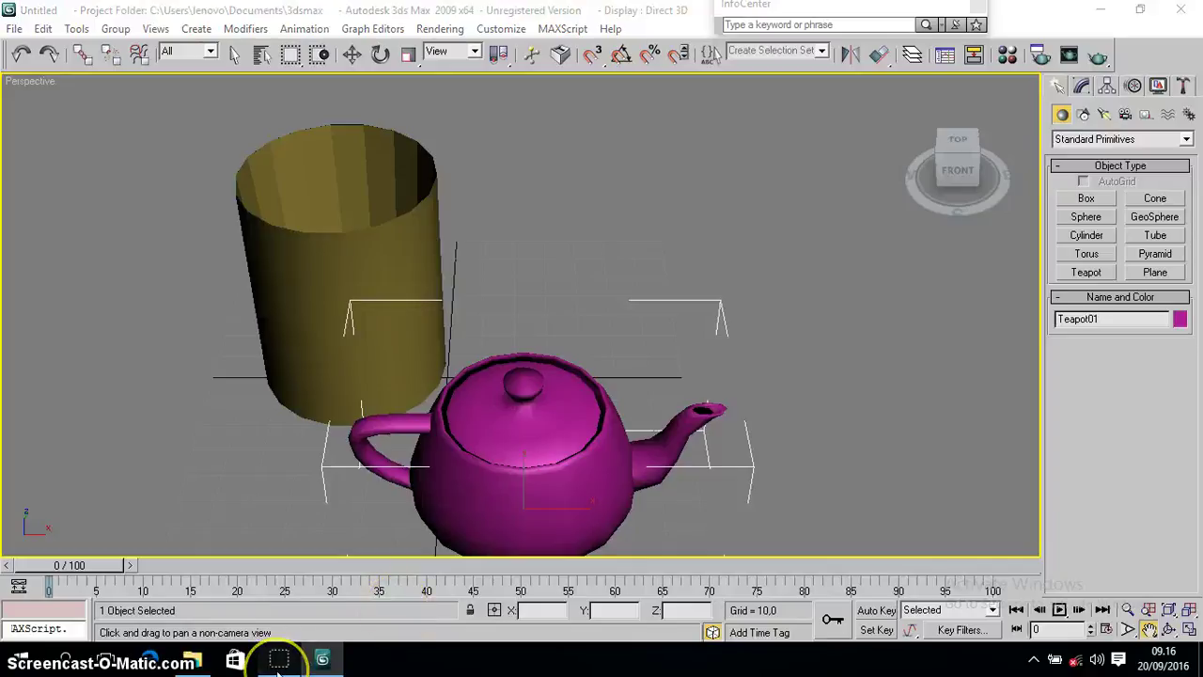